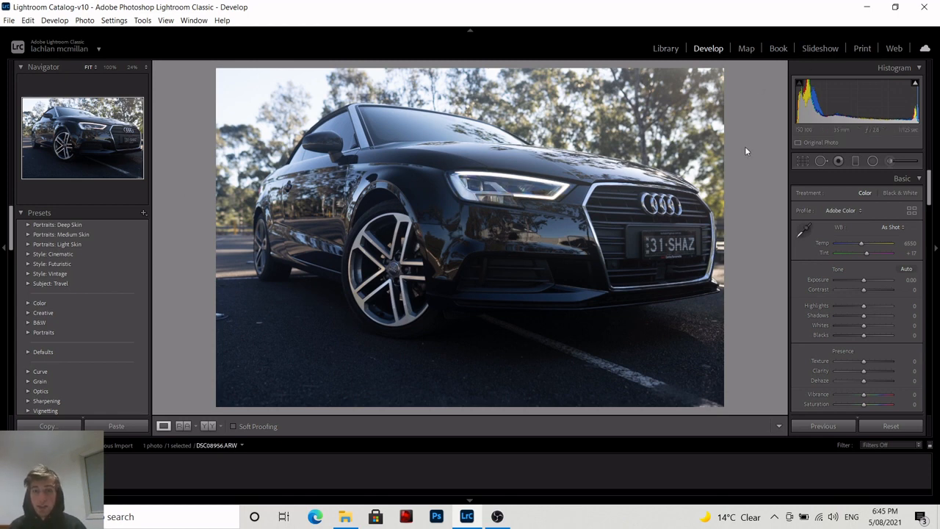
Zoom into the photo to inspect the car, then return to the fitted view.
click(679, 248)
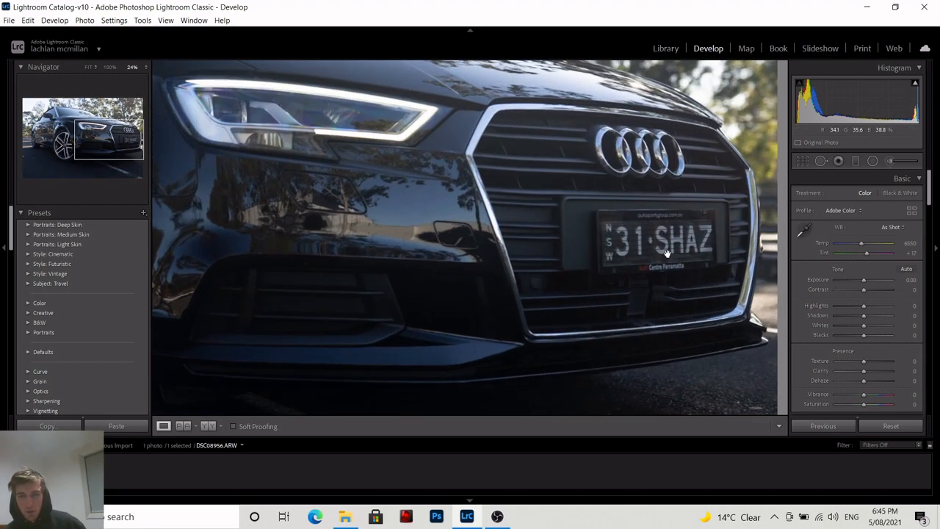
click(699, 250)
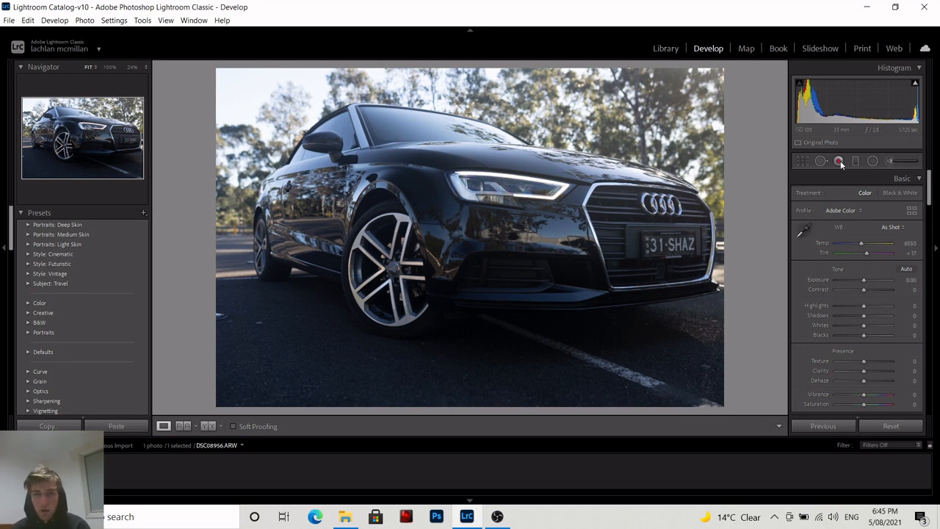
scroll(831, 194, down, 2)
scroll(821, 266, up, 2)
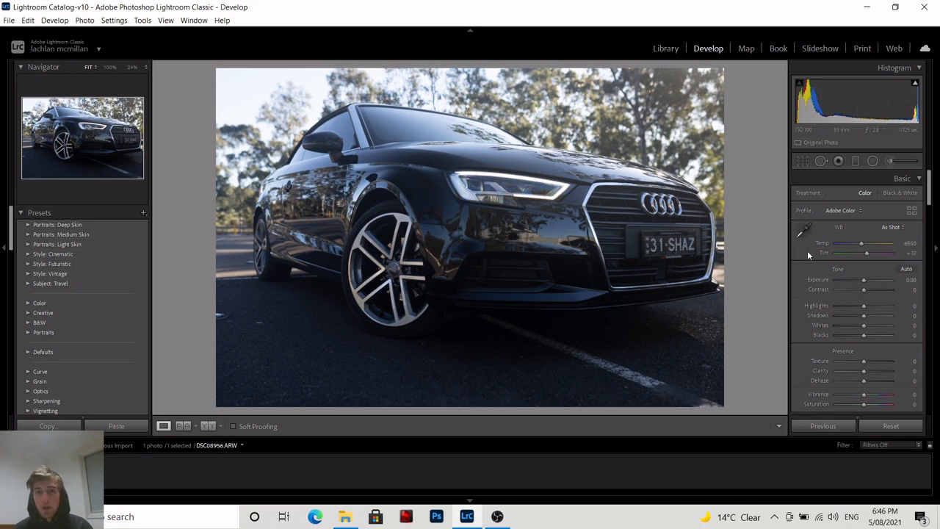
Raise the Blue saturation in the HSL colour panel to +22.
scroll(871, 272, down, 4)
scroll(871, 273, down, 10)
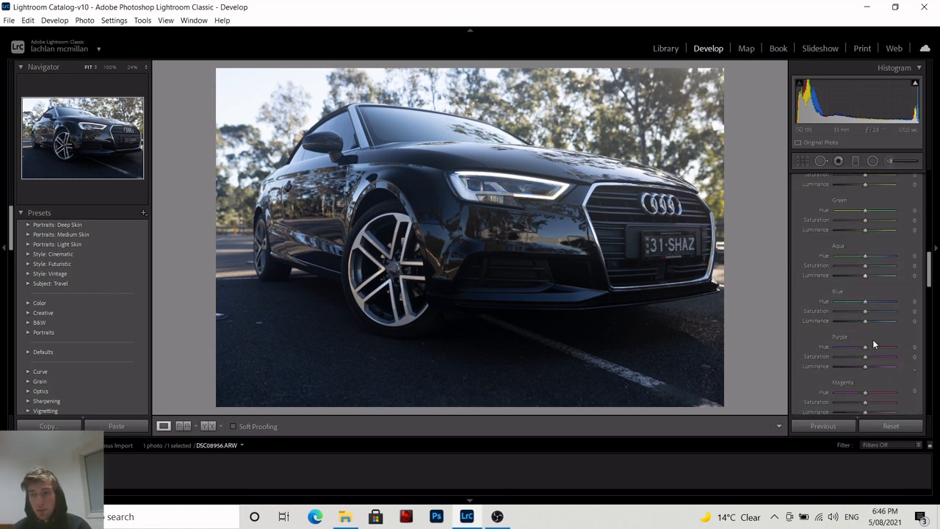
mouse_move(872, 312)
mouse_down()
mouse_move(845, 312)
mouse_move(872, 312)
mouse_up()
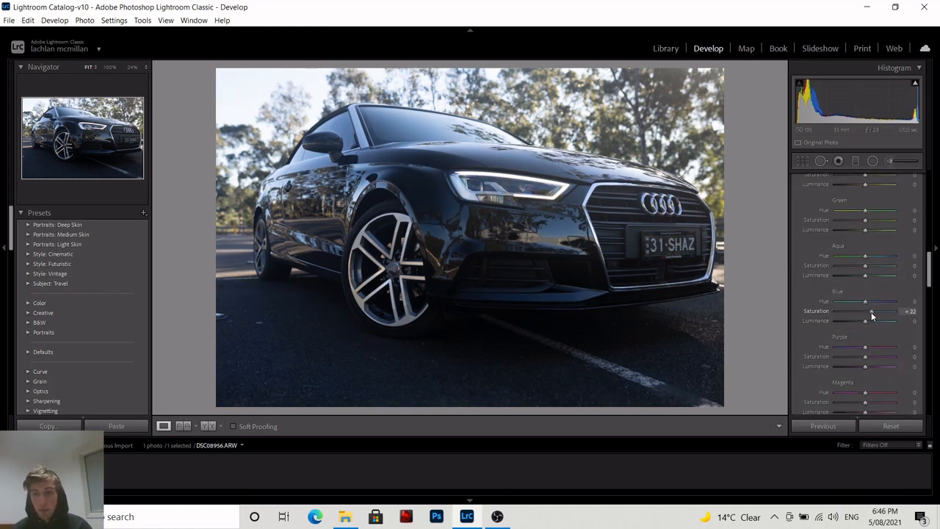
scroll(866, 270, up, 12)
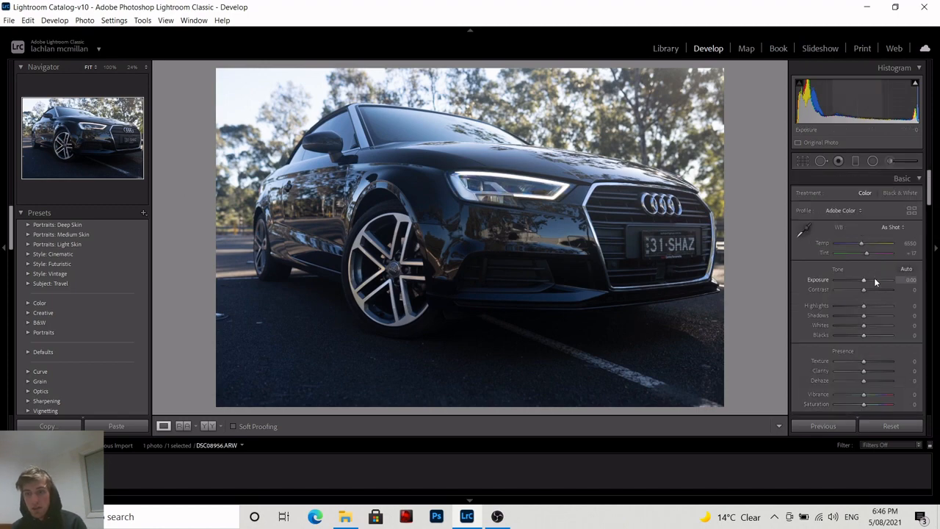
Adjust the tone sliders to exposure −1.84, highlights −100, shadows +74, whites +51 and blacks +68.
mouse_move(866, 282)
mouse_down()
mouse_move(850, 278)
mouse_move(862, 279)
mouse_up()
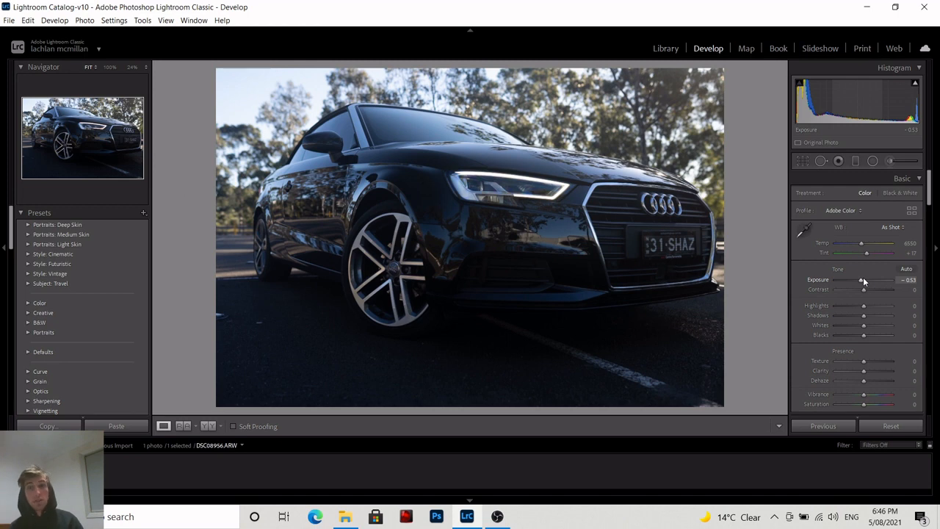
drag(861, 280, 824, 307)
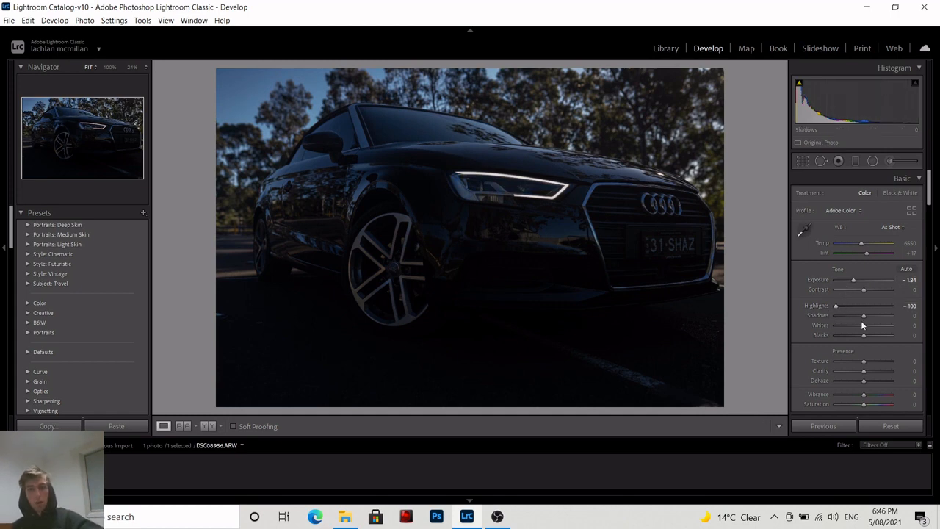
drag(867, 314, 882, 315)
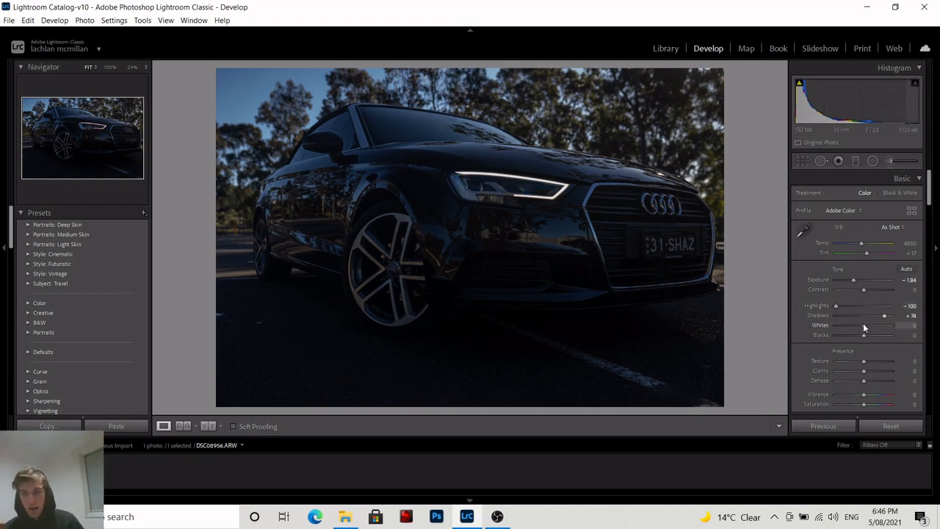
drag(863, 324, 884, 326)
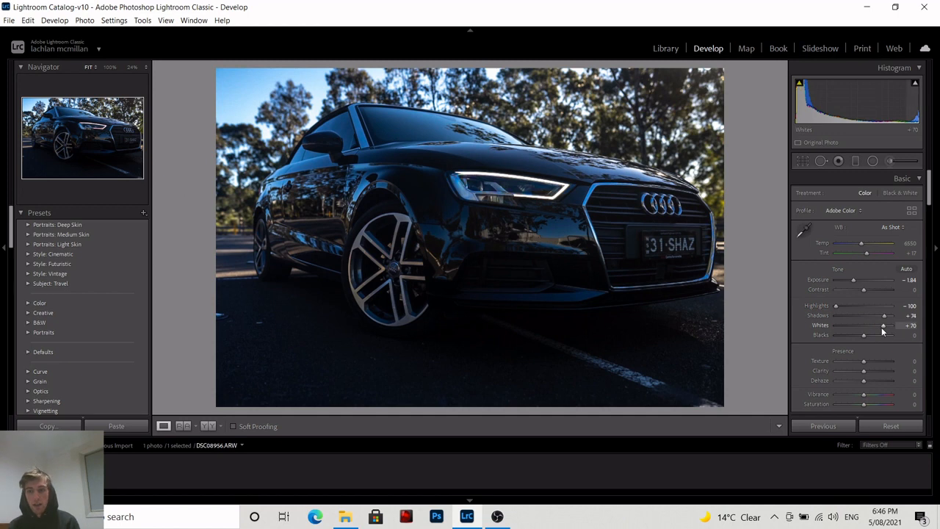
mouse_move(883, 331)
mouse_down()
mouse_move(868, 327)
mouse_move(885, 337)
mouse_up()
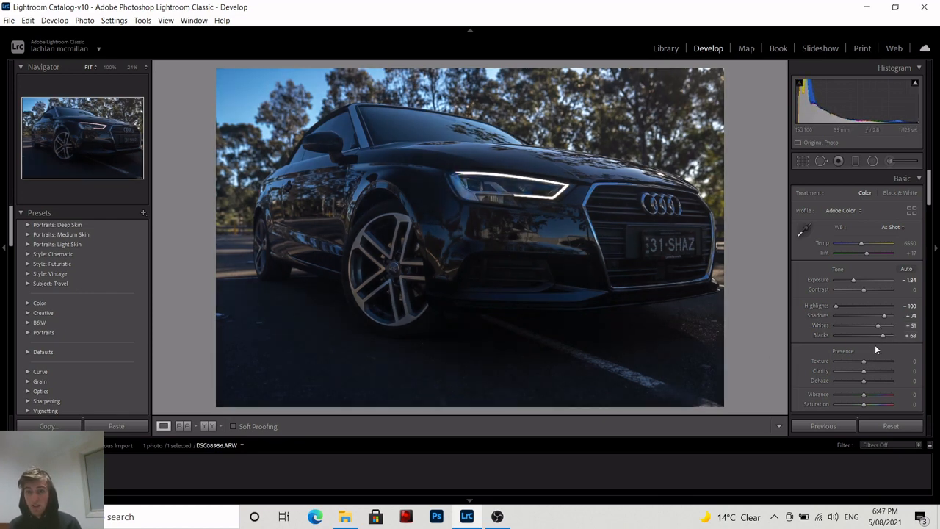
Refine the tones to exposure −1.14, contrast +19 and blacks +32.
drag(854, 281, 859, 278)
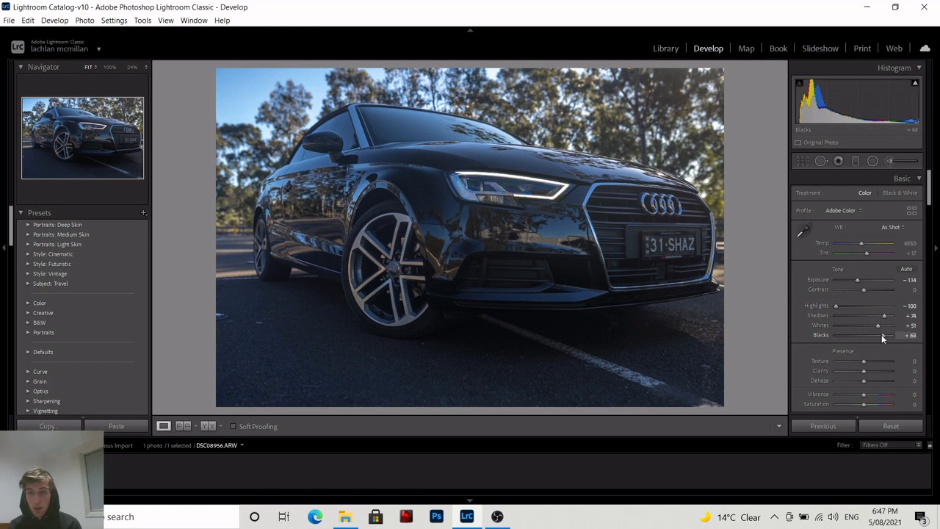
drag(882, 335, 866, 335)
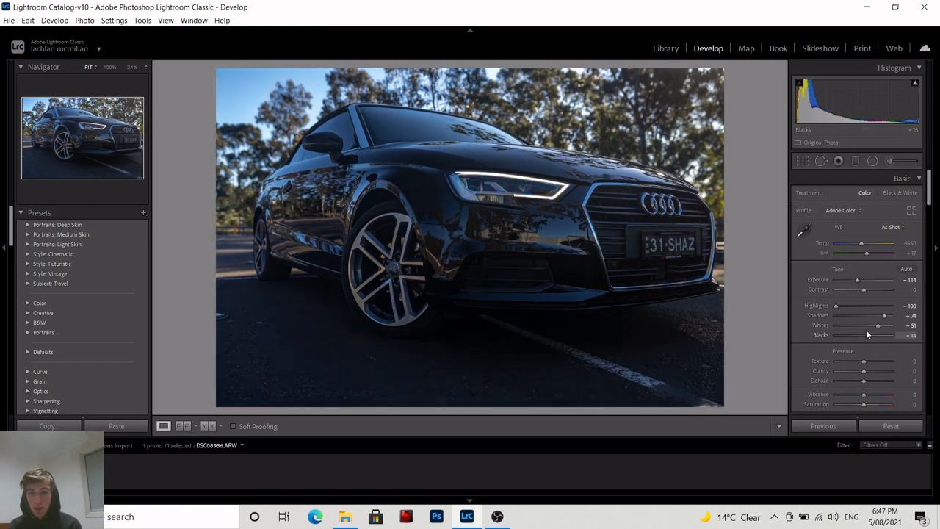
drag(864, 289, 869, 289)
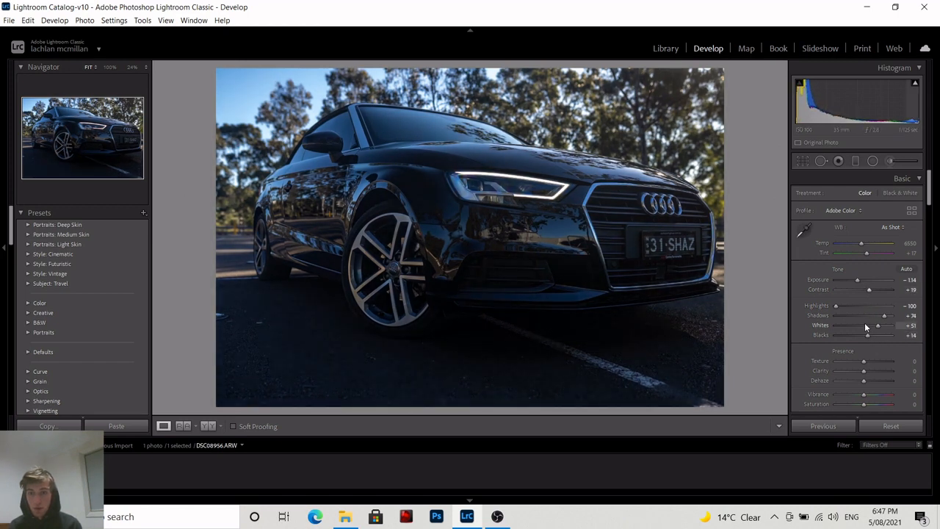
drag(867, 335, 874, 335)
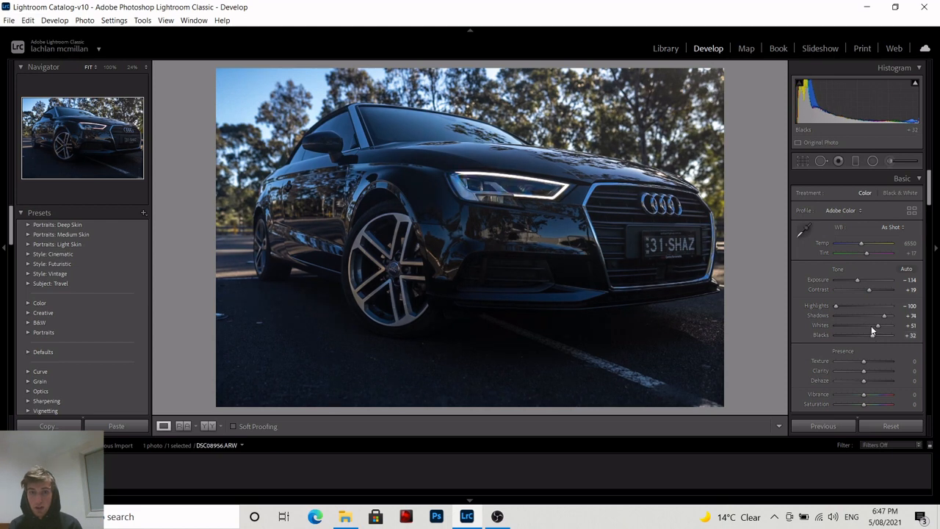
Reset exposure, contrast, highlights, shadows, whites and blacks to their defaults.
double_click(858, 279)
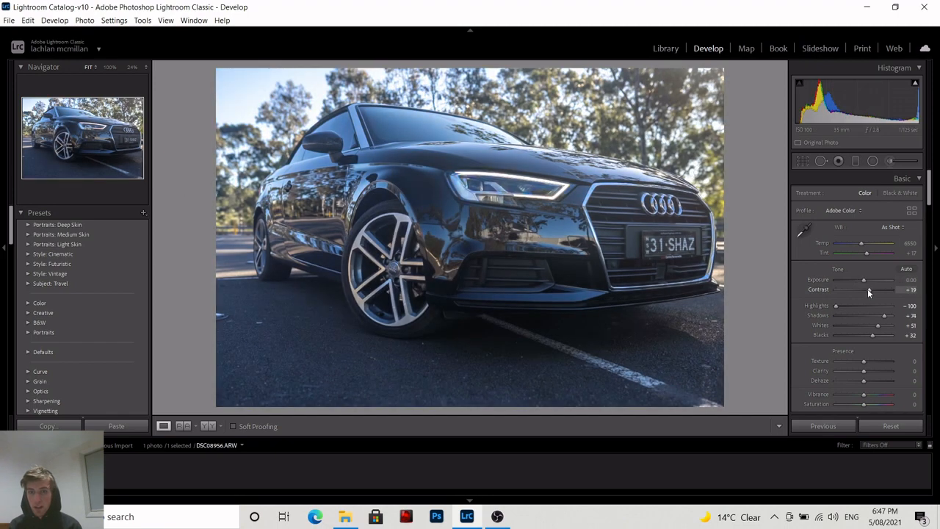
double_click(867, 289)
double_click(838, 305)
double_click(882, 316)
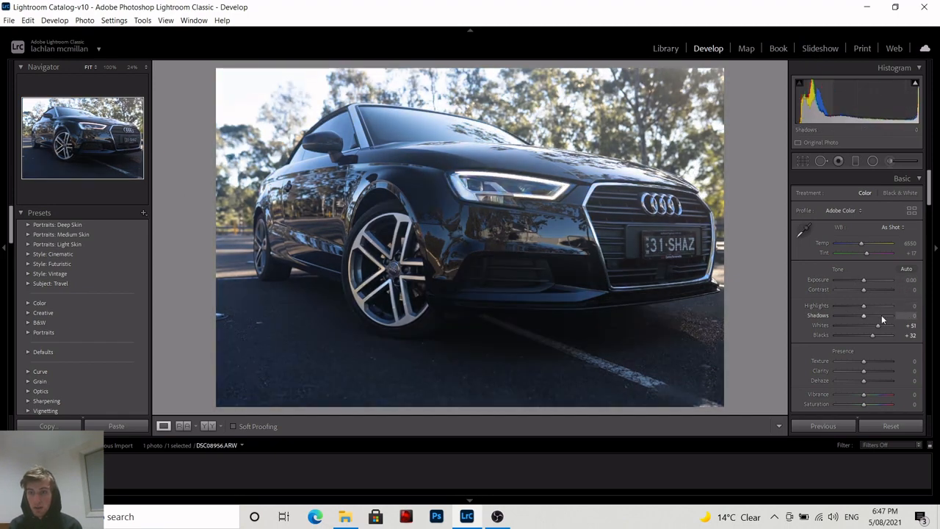
double_click(879, 325)
double_click(873, 335)
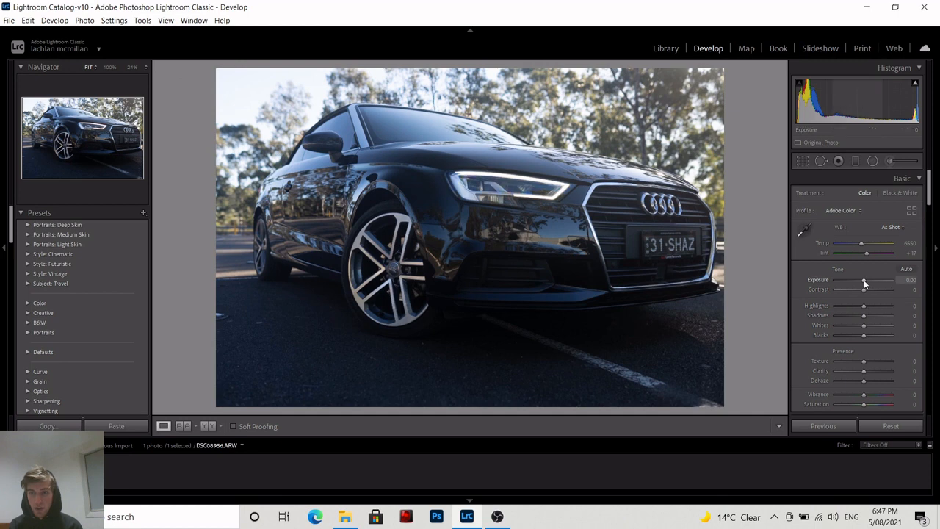
Set the tones to exposure −0.53, contrast +61, highlights −100, shadows +81, whites +46 and blacks +49.
drag(864, 281, 852, 336)
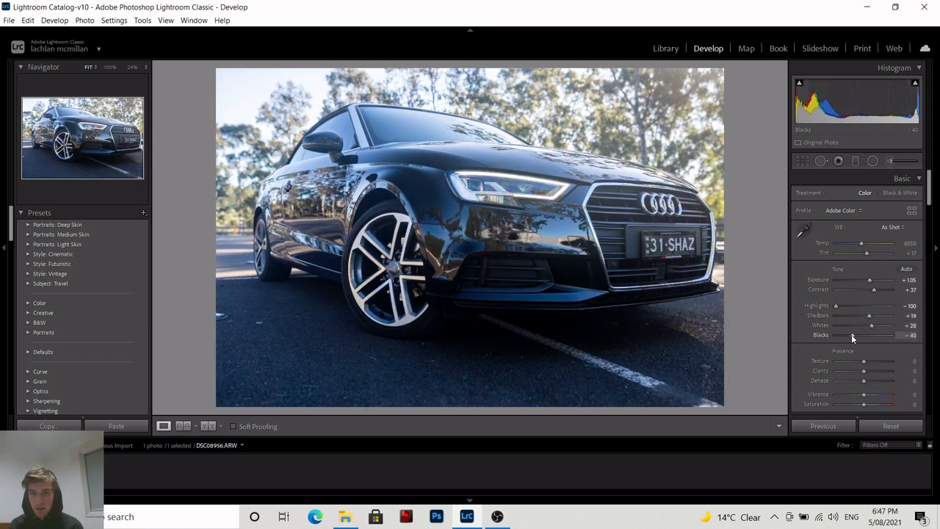
drag(871, 282, 867, 281)
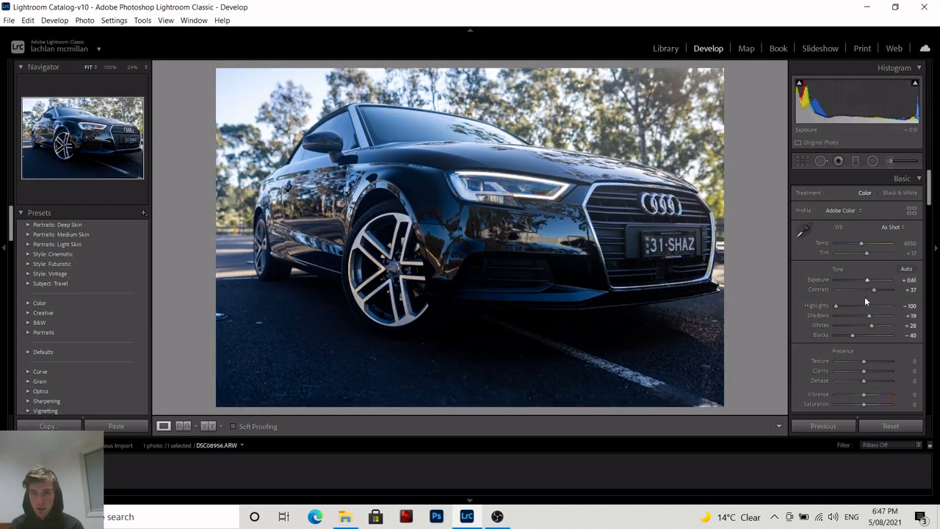
drag(871, 325, 868, 325)
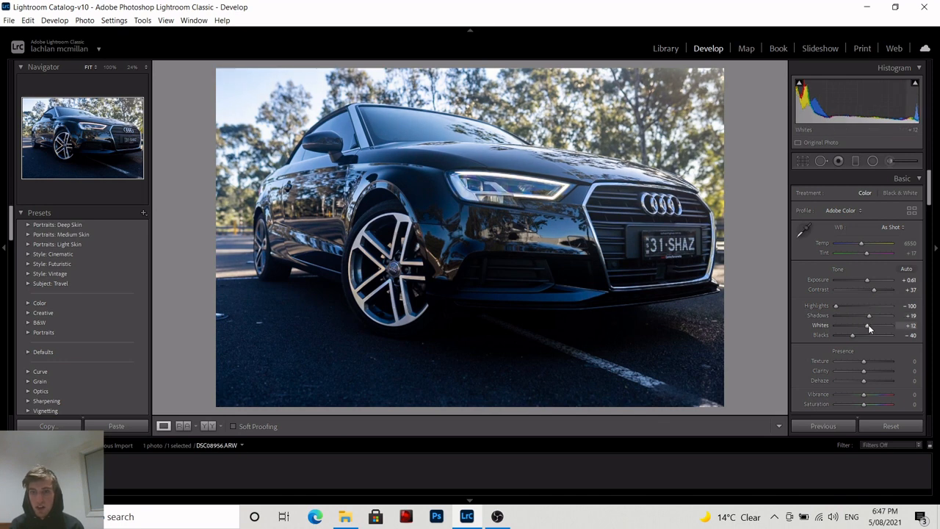
drag(868, 280, 860, 279)
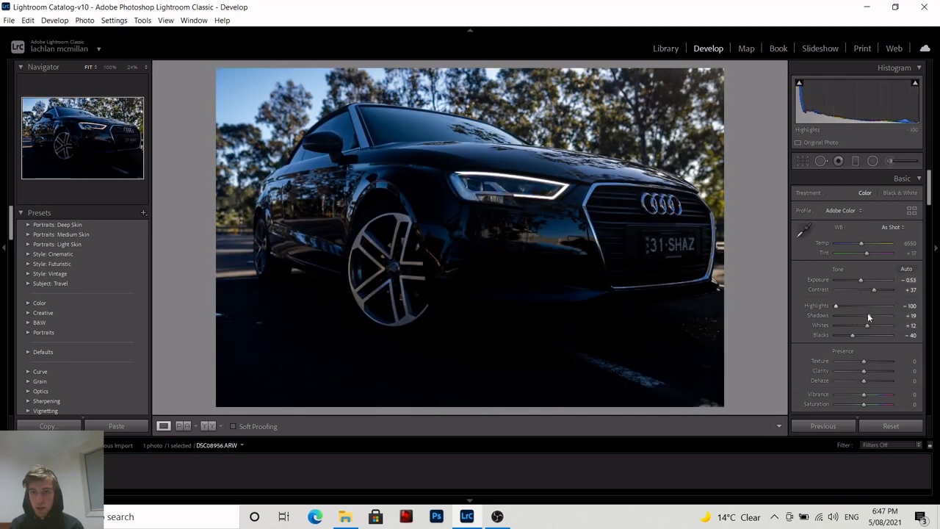
drag(868, 315, 877, 336)
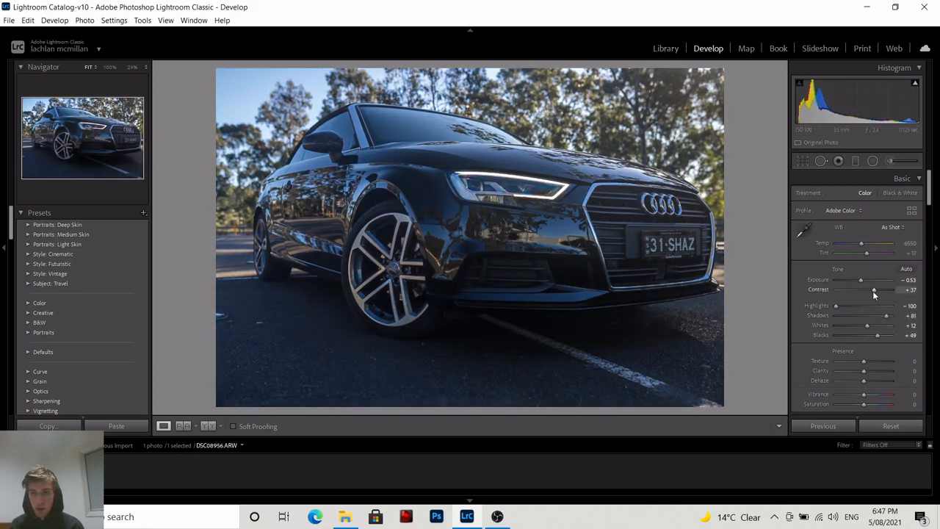
drag(872, 291, 880, 290)
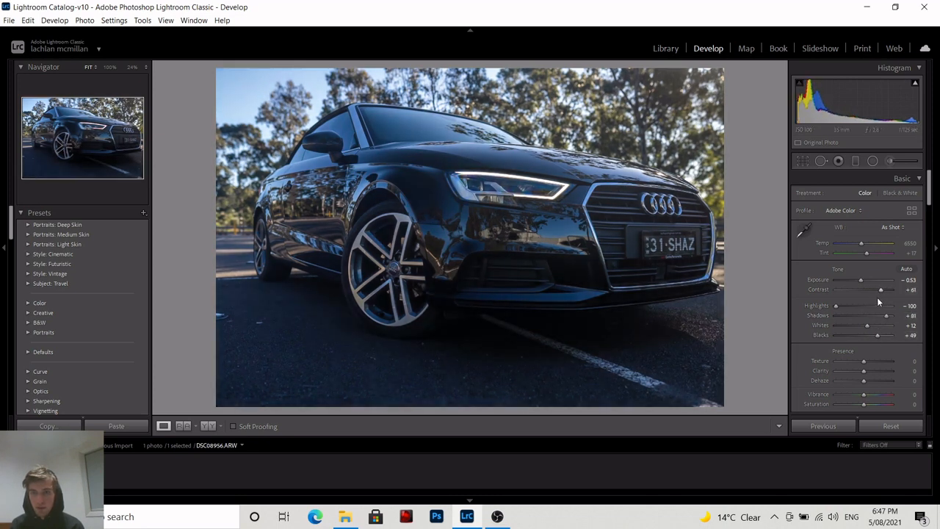
mouse_move(867, 325)
mouse_down()
mouse_move(846, 325)
mouse_move(876, 326)
mouse_up()
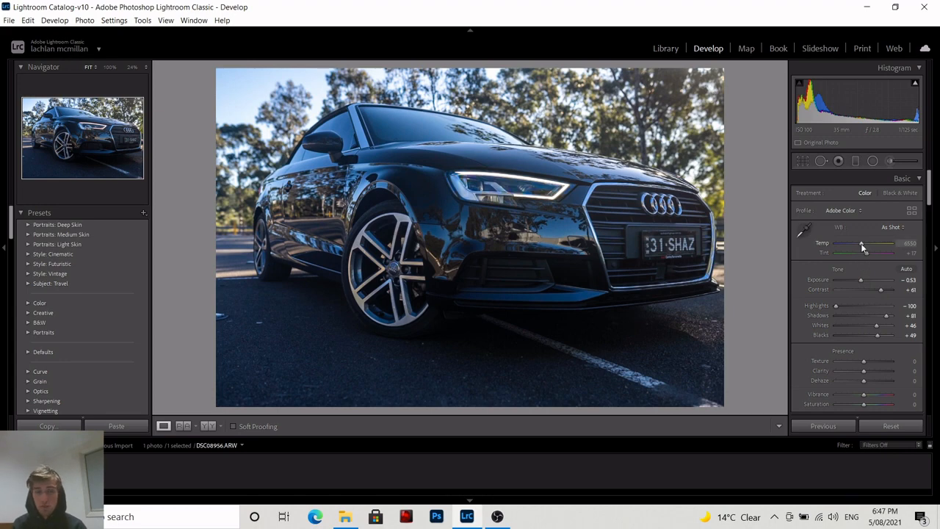
Warm the white balance by setting the temperature to 8030.
mouse_move(861, 243)
mouse_down()
mouse_move(849, 245)
mouse_move(886, 255)
mouse_move(866, 251)
mouse_up()
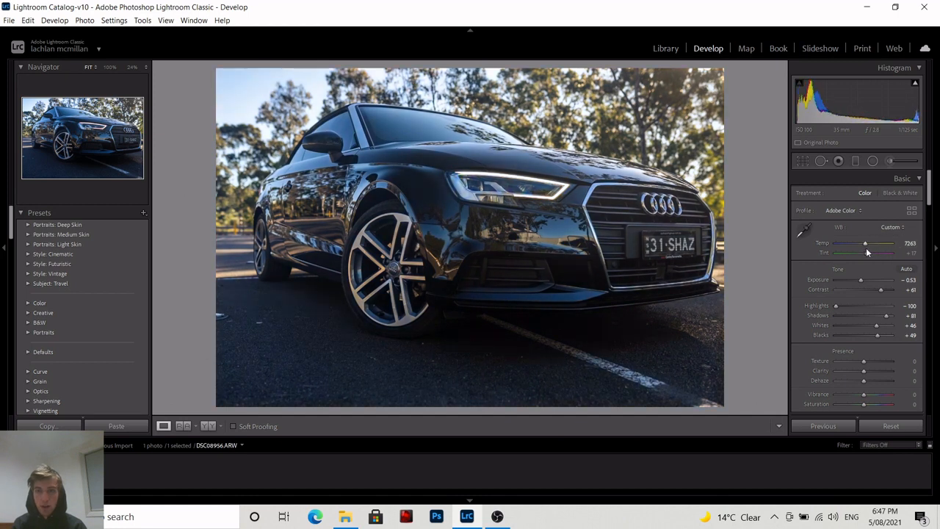
double_click(865, 243)
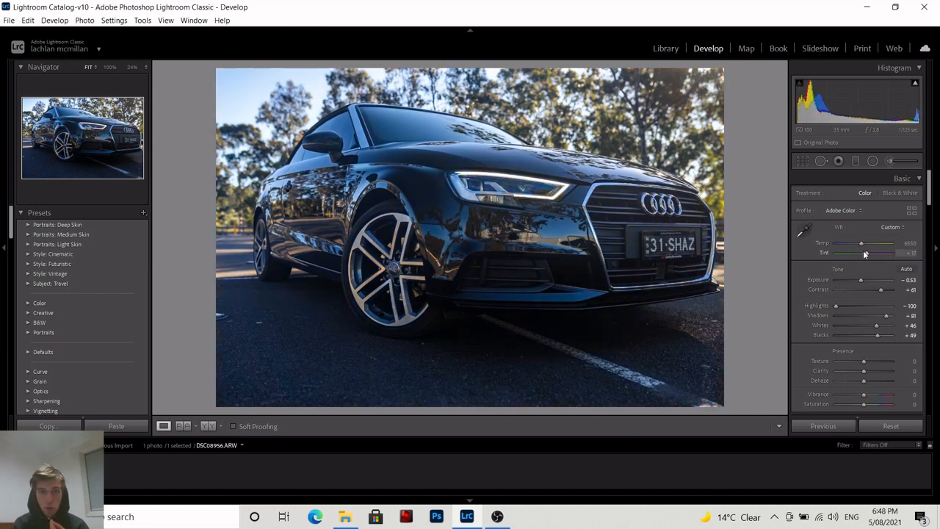
click(864, 245)
drag(864, 243, 867, 248)
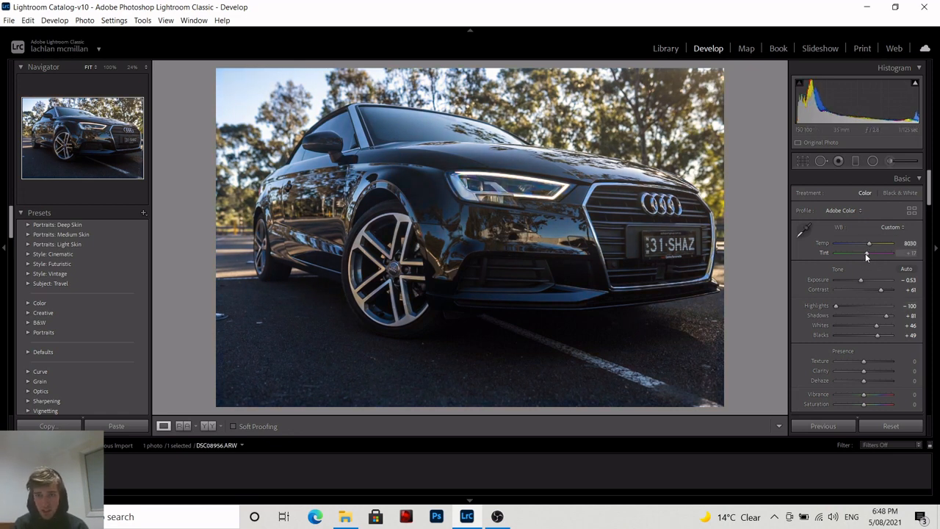
Set Clarity to +44 and Texture to +16 in the Presence section.
scroll(863, 294, down, 2)
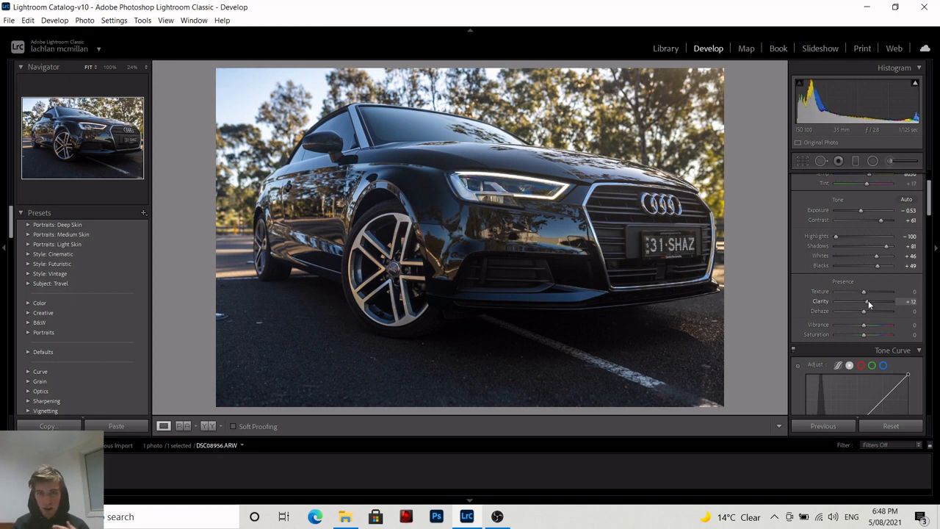
drag(868, 300, 876, 303)
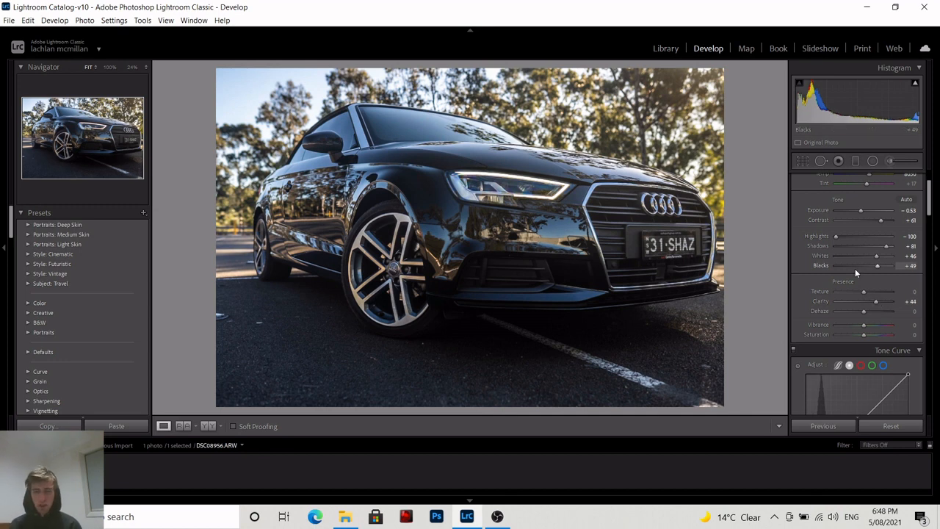
drag(865, 292, 871, 293)
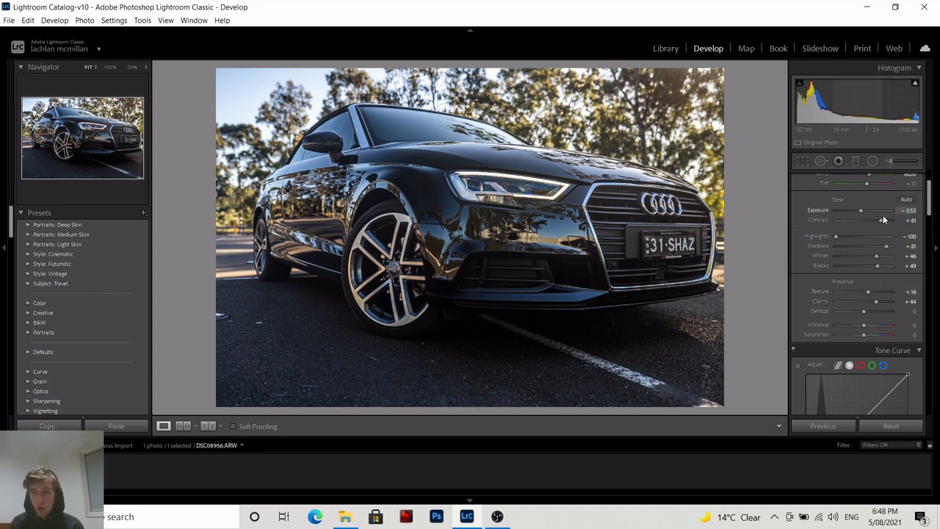
Toggle the before view repeatedly to compare the edited photo with the original.
scroll(872, 274, up, 2)
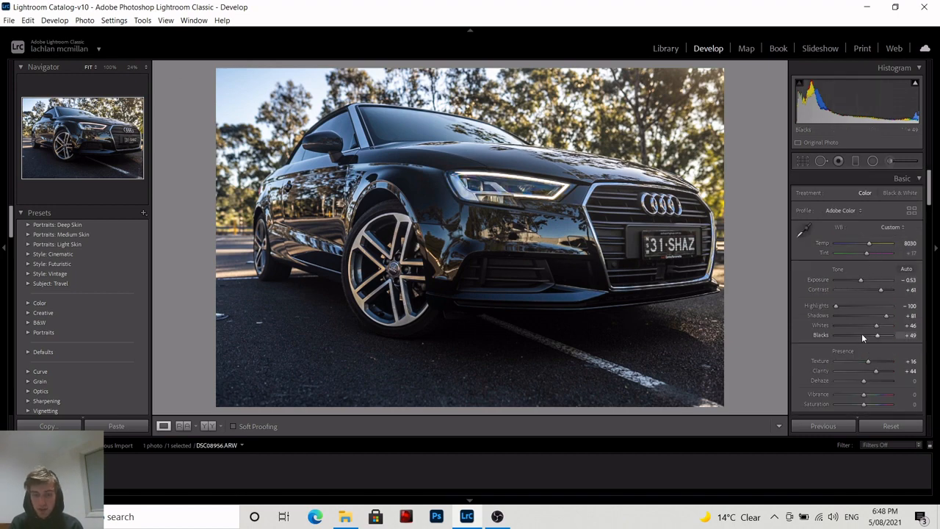
key(backslash)
key(backslash)
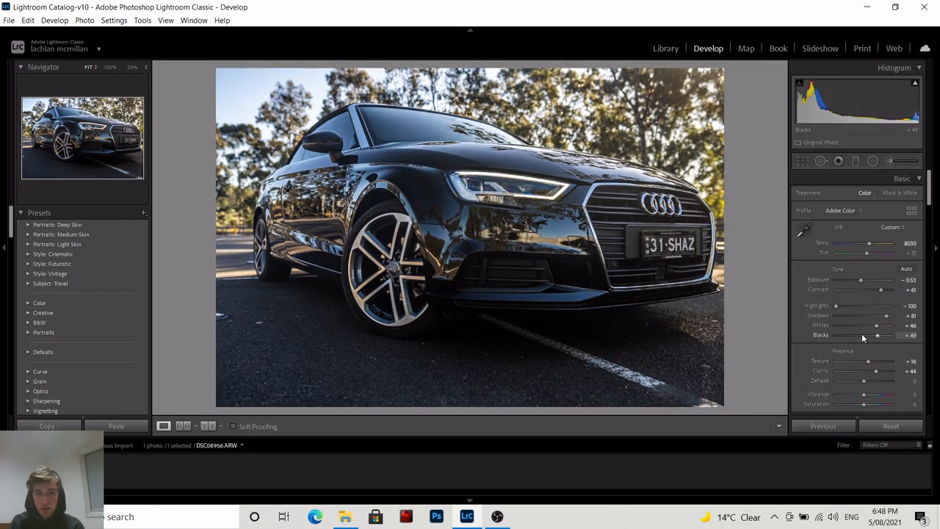
key(backslash)
key(backslash)
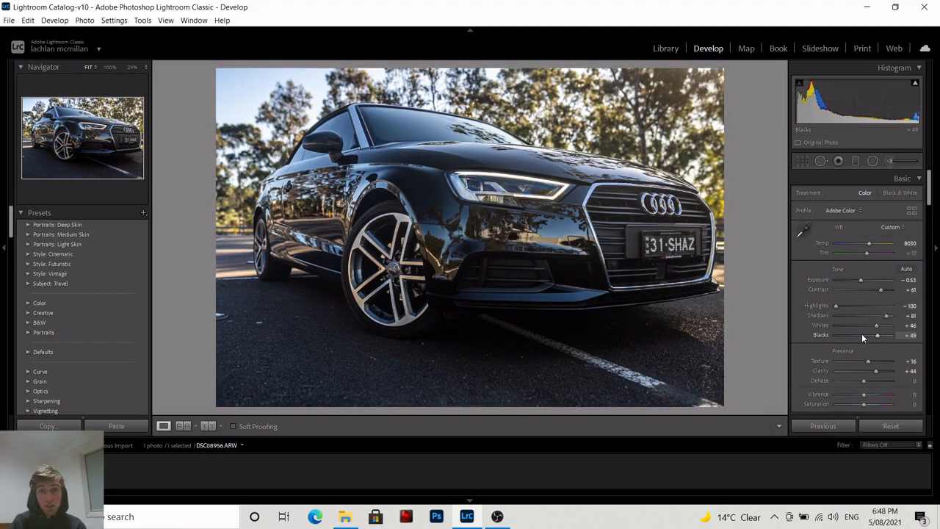
key(backslash)
key(backslash)
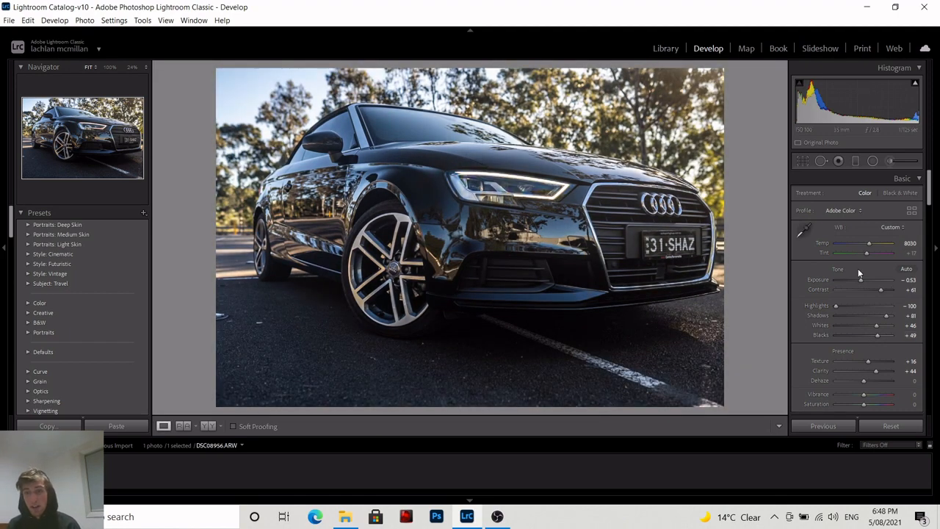
Set Vibrance to +16 and Saturation to −31 in the Presence section.
scroll(861, 282, down, 5)
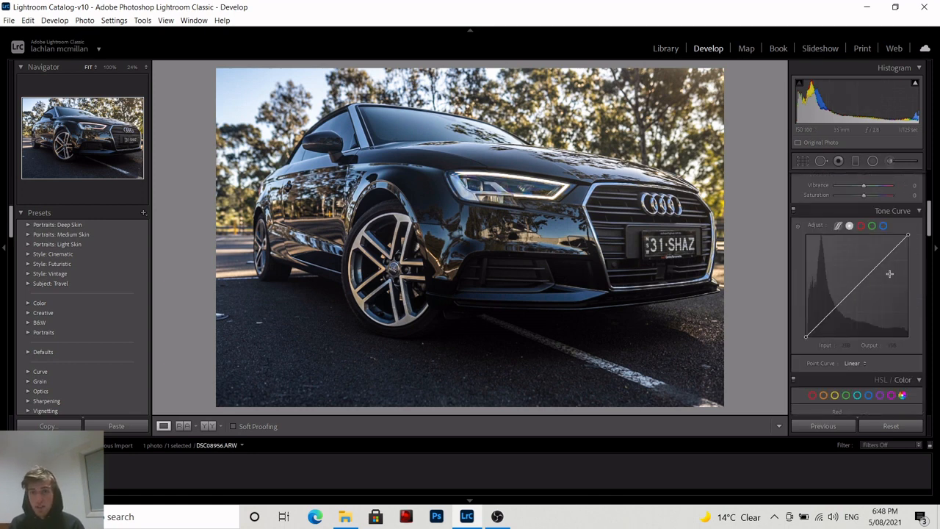
scroll(887, 273, down, 5)
scroll(852, 243, up, 6)
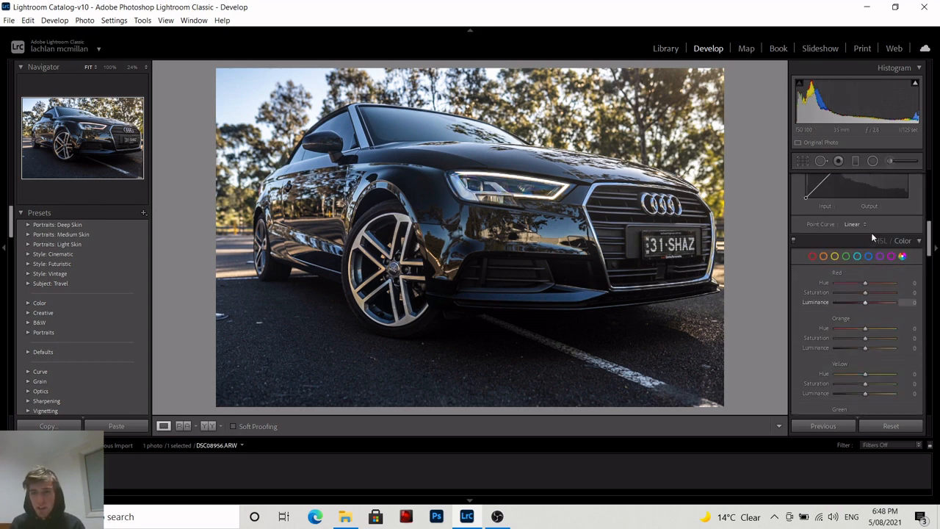
drag(863, 256, 868, 256)
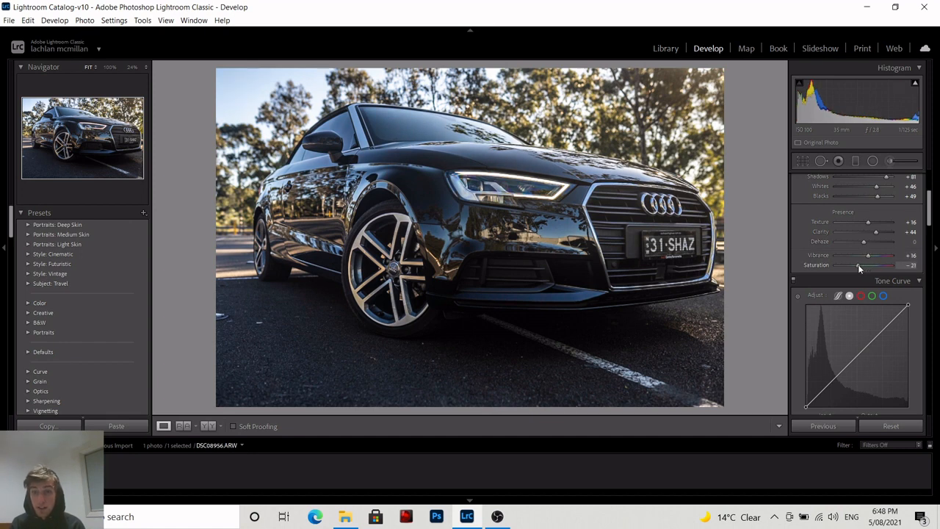
Set the orange saturation to +40 and orange luminance to −20 in HSL.
scroll(863, 273, down, 5)
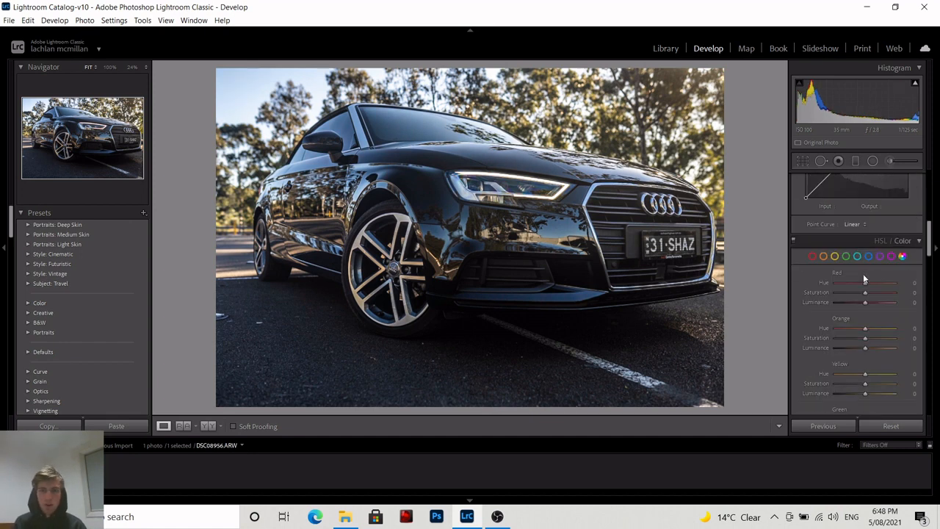
scroll(864, 278, down, 2)
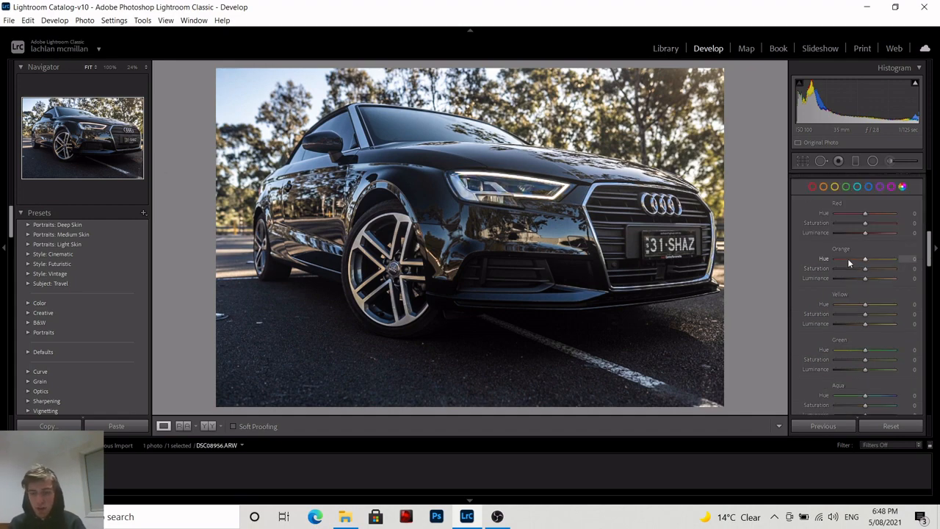
key(backslash)
key(backslash)
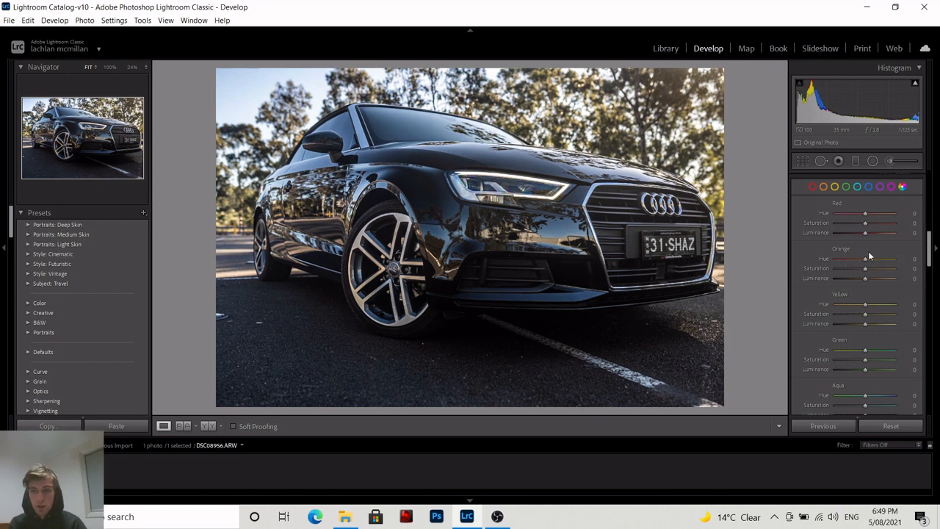
mouse_move(865, 269)
mouse_down()
mouse_move(882, 271)
mouse_move(859, 279)
mouse_up()
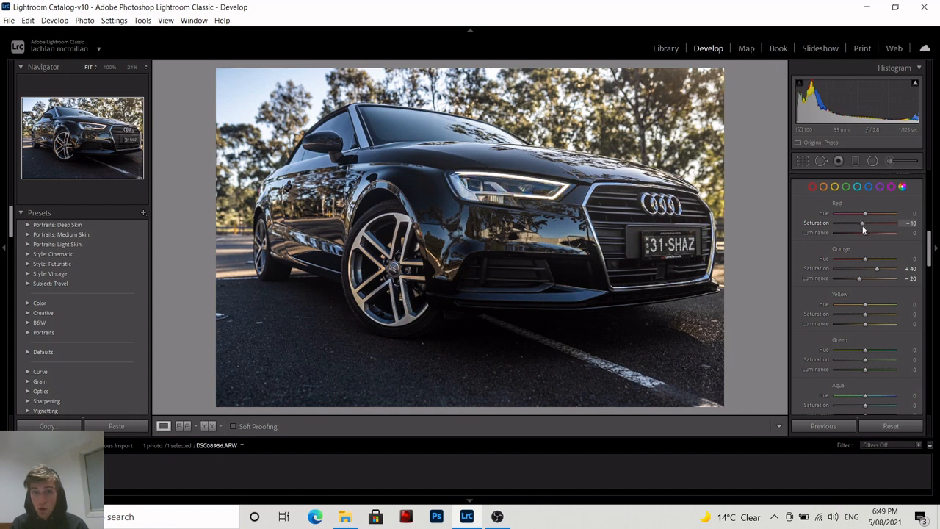
Set red saturation to +18 with red luminance reset to 0, and yellow hue +7, saturation +32, luminance −20.
mouse_move(865, 233)
mouse_down()
mouse_move(895, 231)
mouse_move(856, 243)
mouse_up()
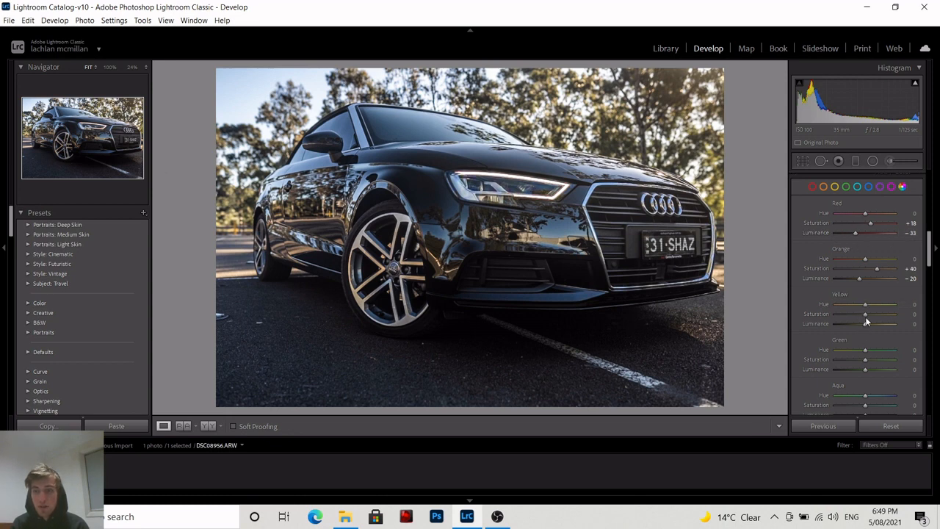
double_click(856, 232)
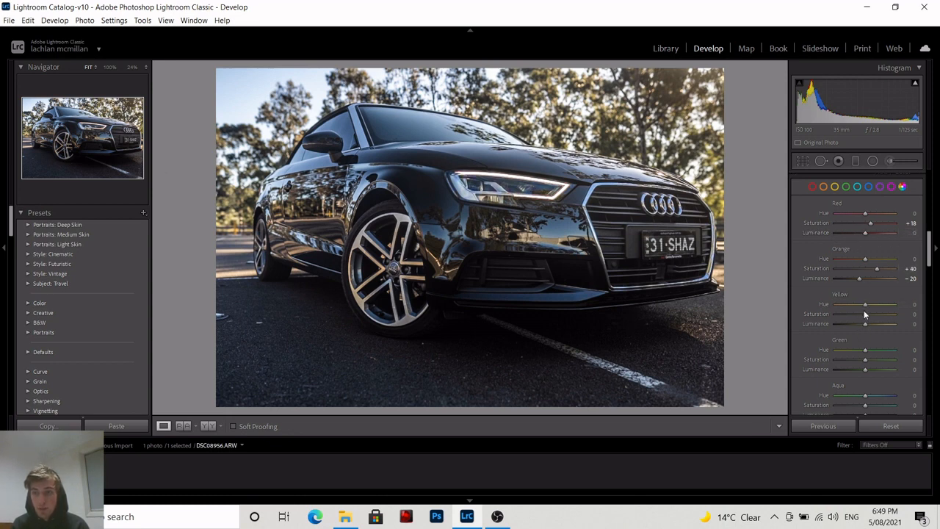
drag(866, 310, 882, 307)
mouse_move(864, 314)
mouse_down()
mouse_move(872, 318)
mouse_move(860, 326)
mouse_move(861, 304)
mouse_up()
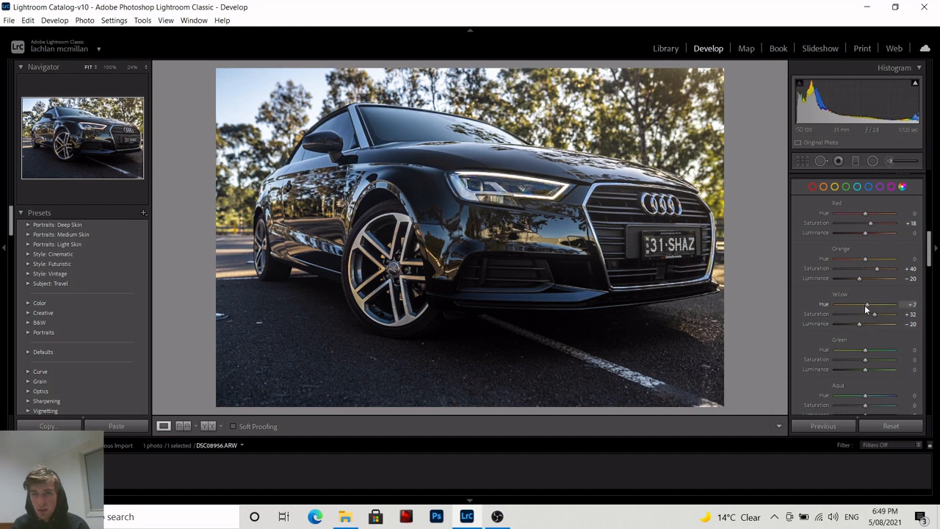
Set the green hue to −23, green saturation to +23 and green luminance to −2.
drag(857, 353, 859, 353)
scroll(870, 323, down, 3)
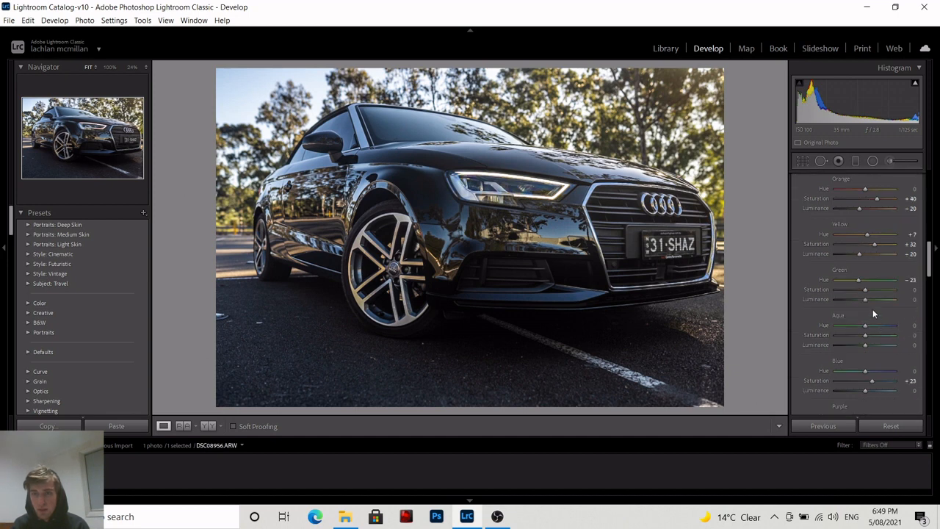
drag(867, 301, 865, 298)
Set aqua saturation and luminance to −100, and blue saturation to −75 and blue luminance to +28.
scroll(873, 272, down, 3)
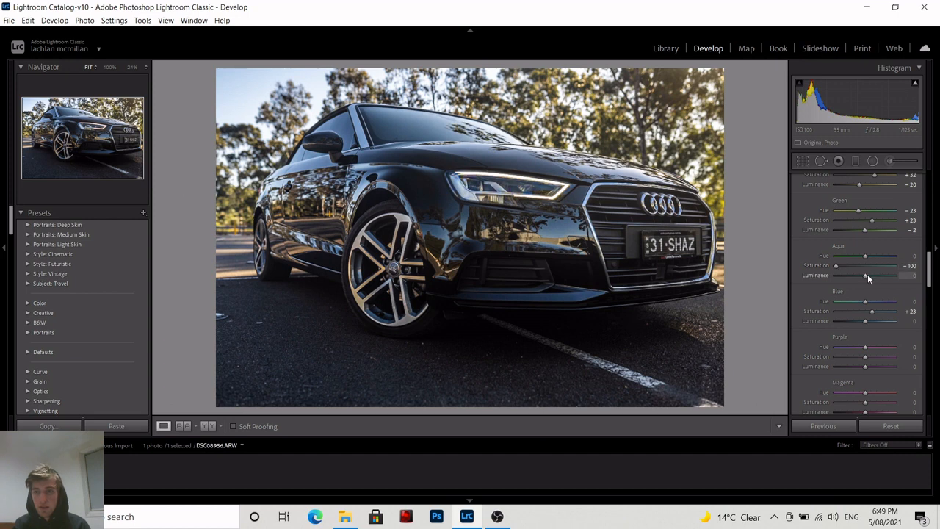
drag(866, 274, 800, 277)
scroll(863, 319, down, 3)
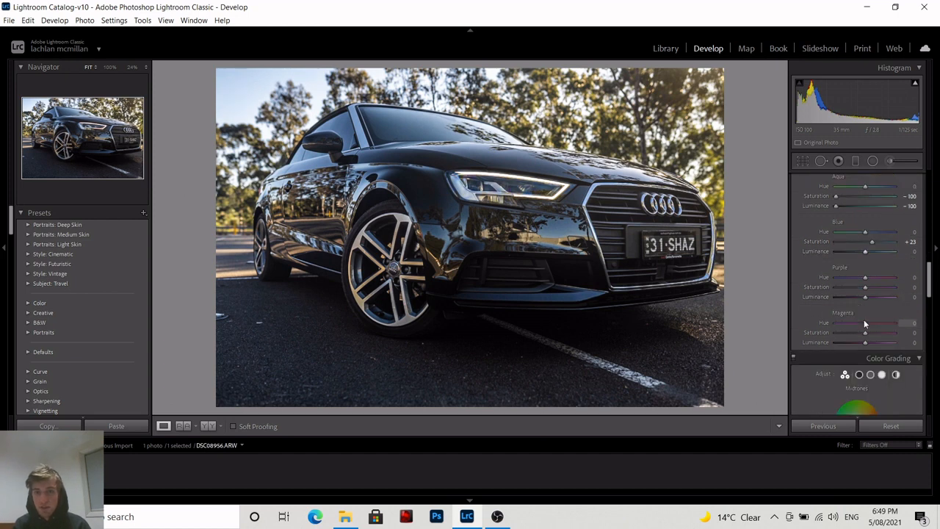
drag(870, 240, 819, 252)
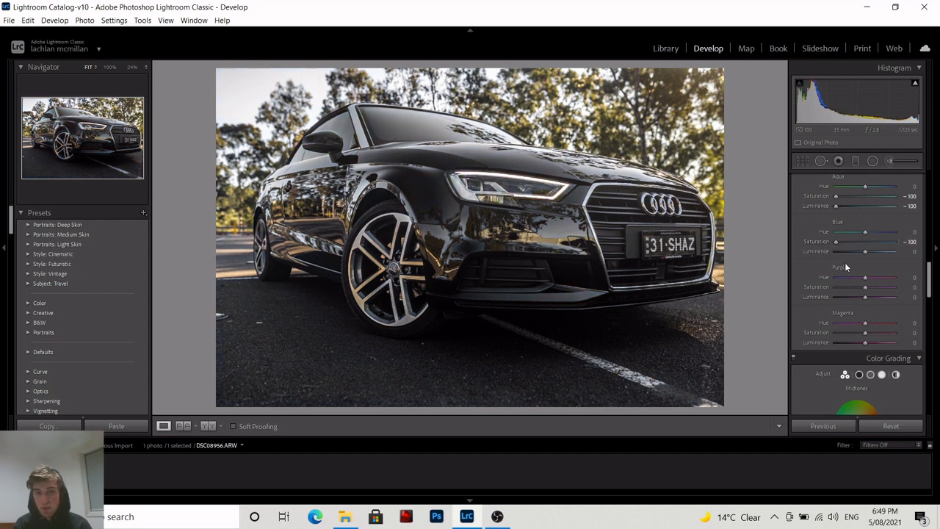
drag(835, 241, 841, 244)
mouse_move(863, 252)
mouse_down()
mouse_move(830, 250)
mouse_move(880, 254)
mouse_move(858, 251)
mouse_move(872, 250)
mouse_up()
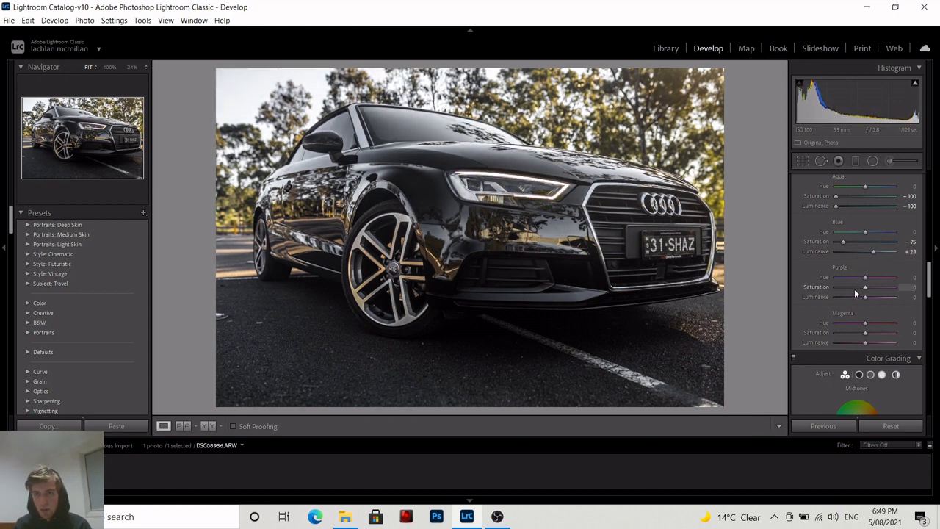
Set purple saturation to −100 and magenta saturation to −68, zooming in to check the headlight and road.
drag(834, 284, 872, 286)
click(521, 183)
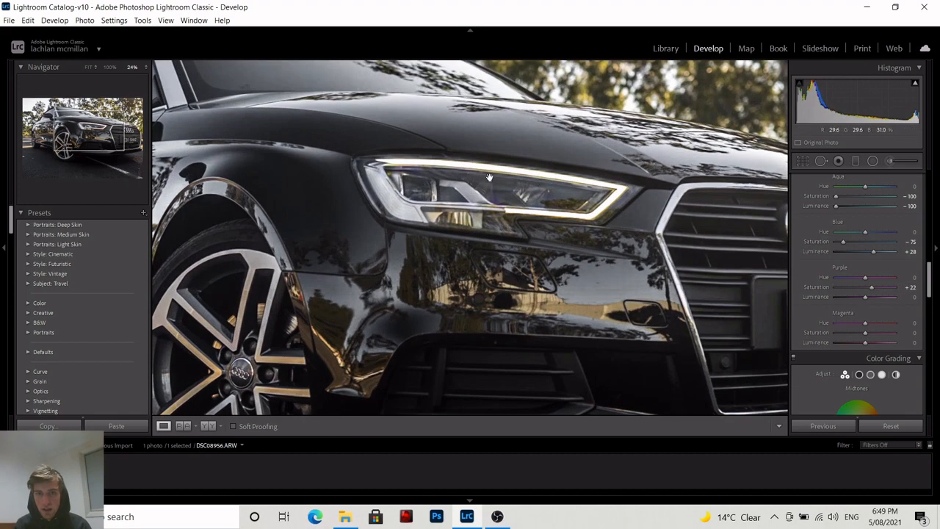
click(572, 198)
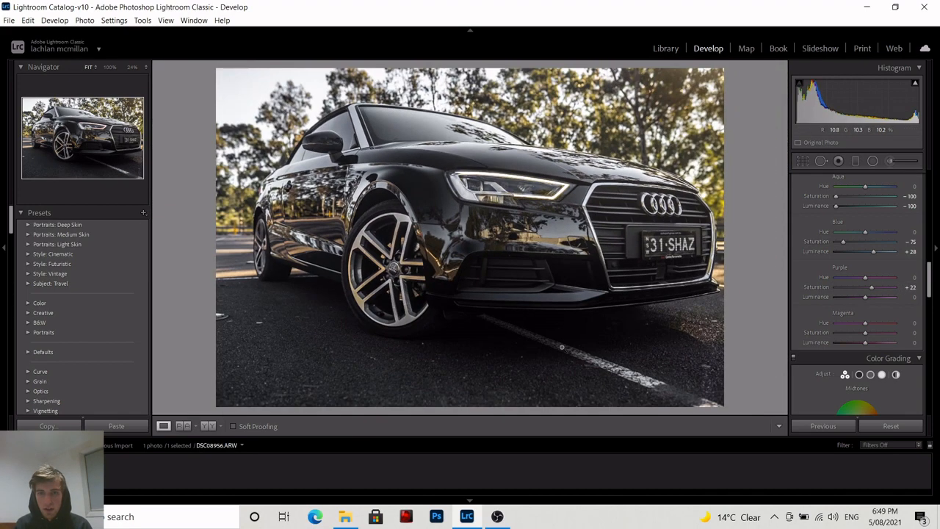
click(508, 382)
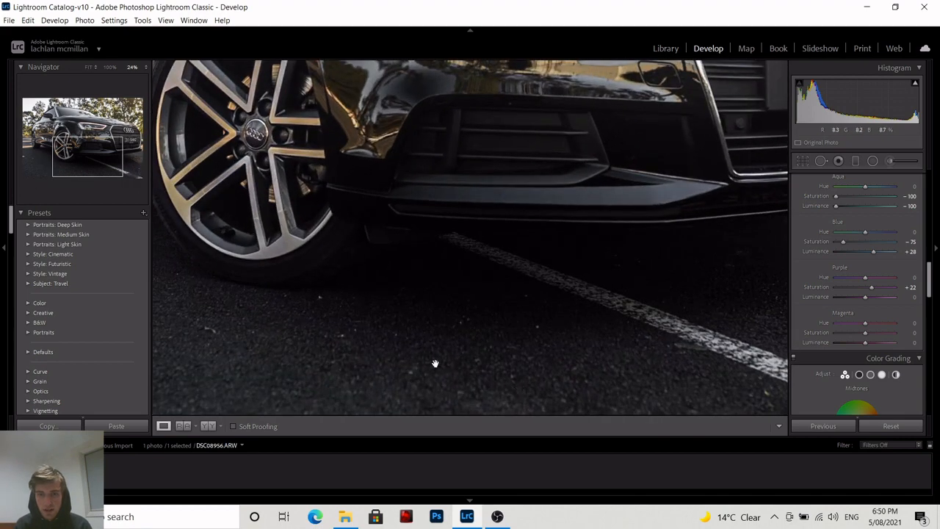
click(539, 369)
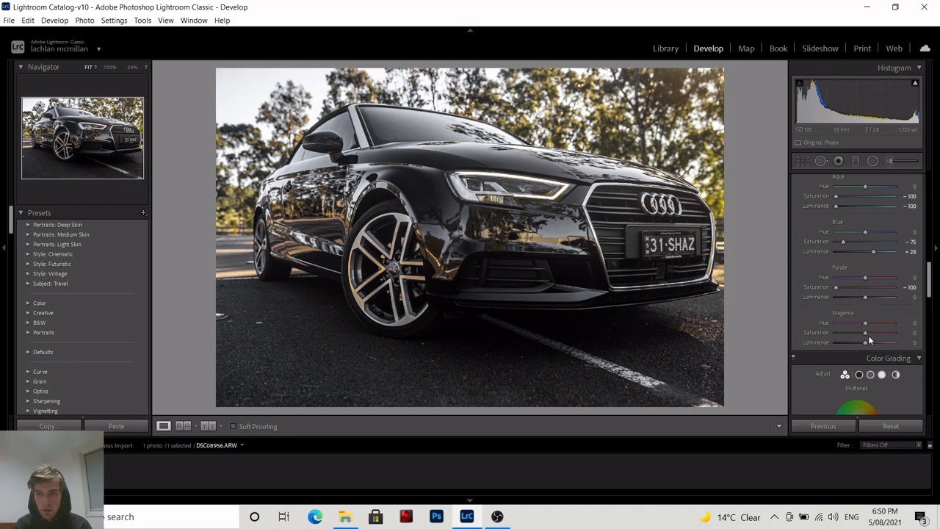
drag(865, 334, 845, 332)
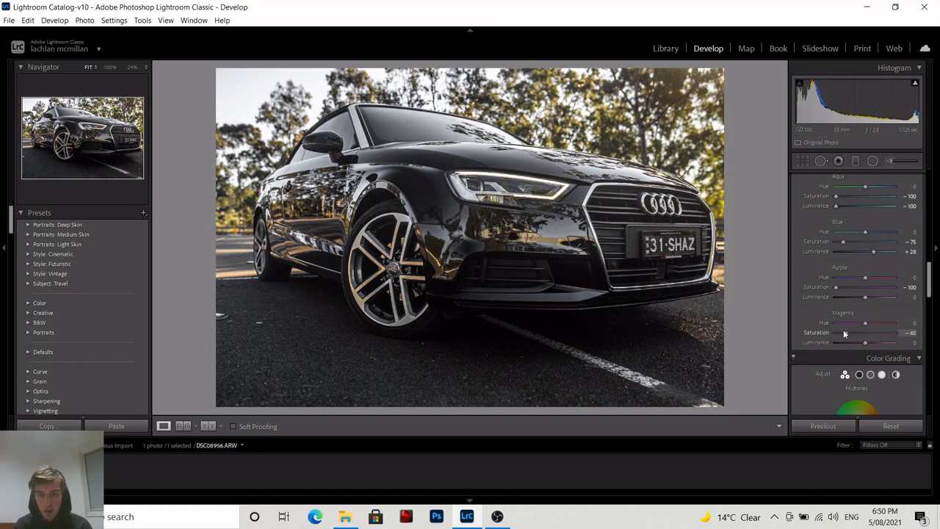
Color-grade the shadows toward yellow (hue 55, saturation 13), lower their luminance slightly, and set Blending 100 and Balance +33.
scroll(864, 288, down, 5)
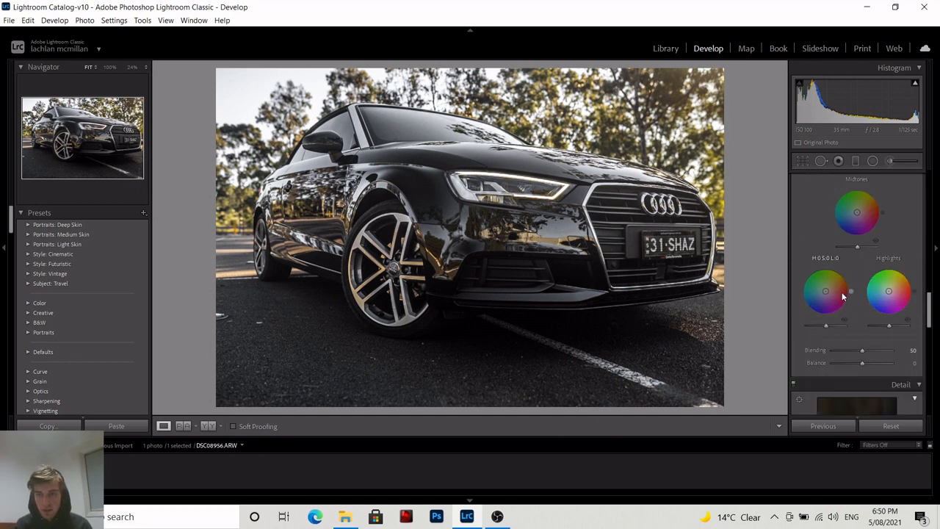
drag(826, 294, 838, 270)
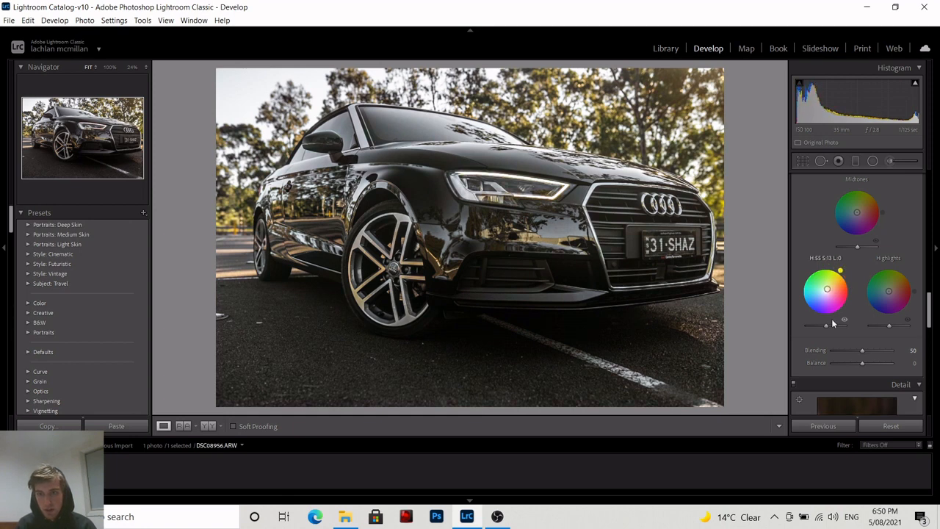
drag(832, 325, 826, 326)
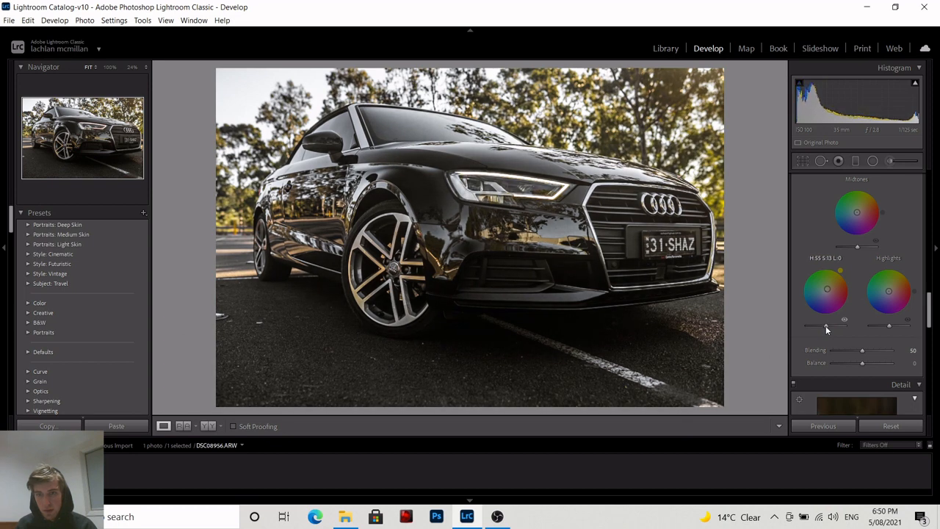
drag(861, 351, 913, 353)
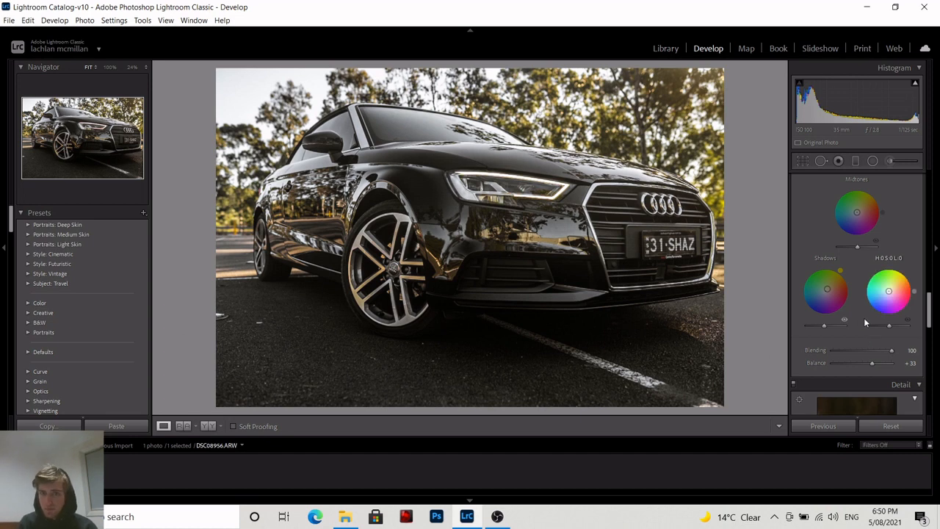
Toggle the before view to compare the colour-graded photo with the original.
scroll(864, 317, up, 3)
scroll(840, 352, down, 1)
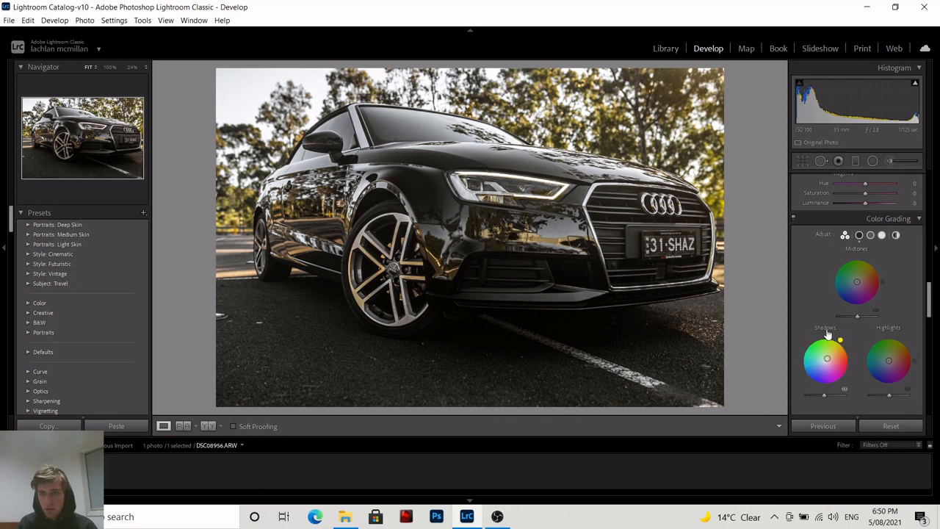
scroll(830, 367, up, 1)
scroll(828, 387, down, 1)
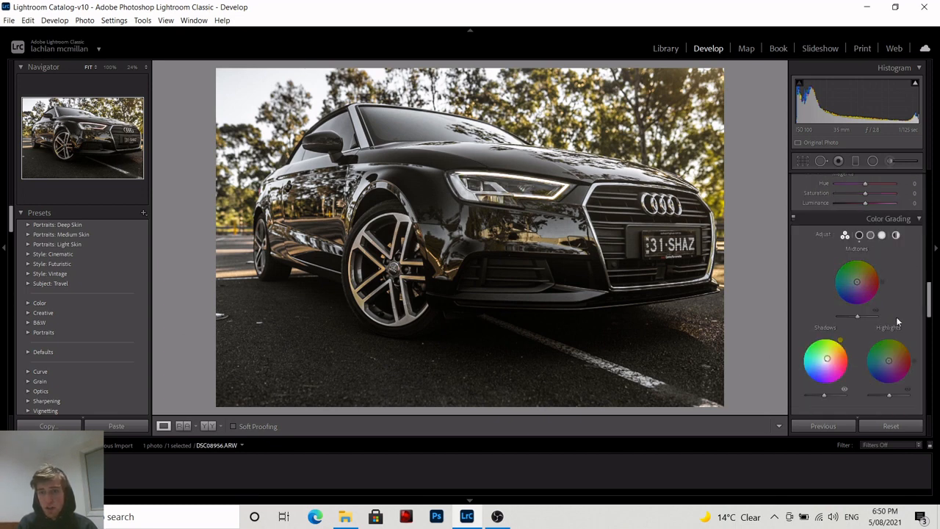
scroll(888, 294, up, 1)
scroll(880, 274, up, 5)
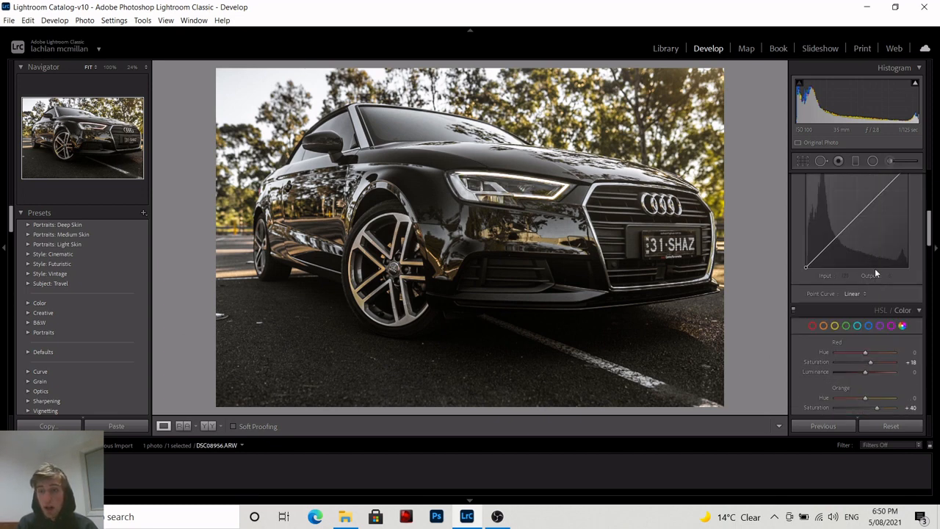
scroll(867, 294, down, 4)
key(backslash)
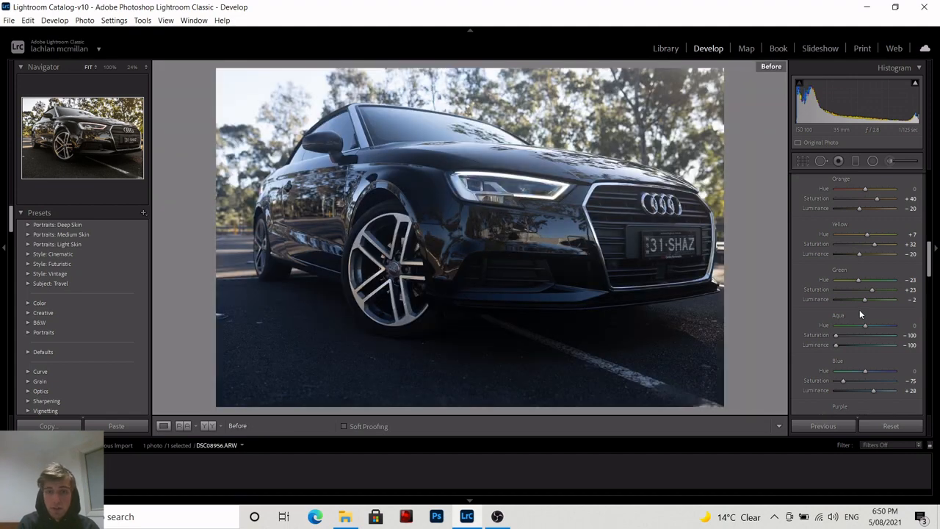
key(backslash)
key(backslash)
key(backslash)
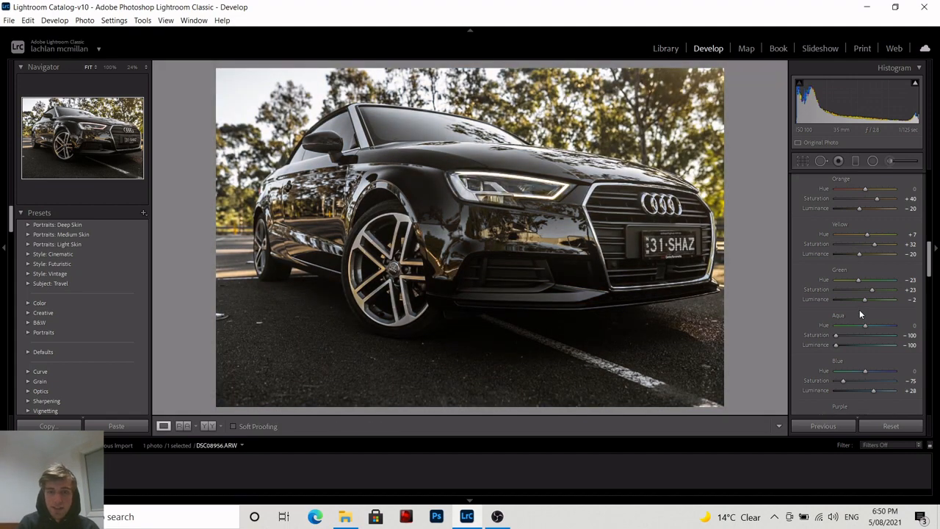
Try luminance noise reduction at 67 and reset it, inspecting the wheel area zoomed in.
scroll(863, 298, down, 5)
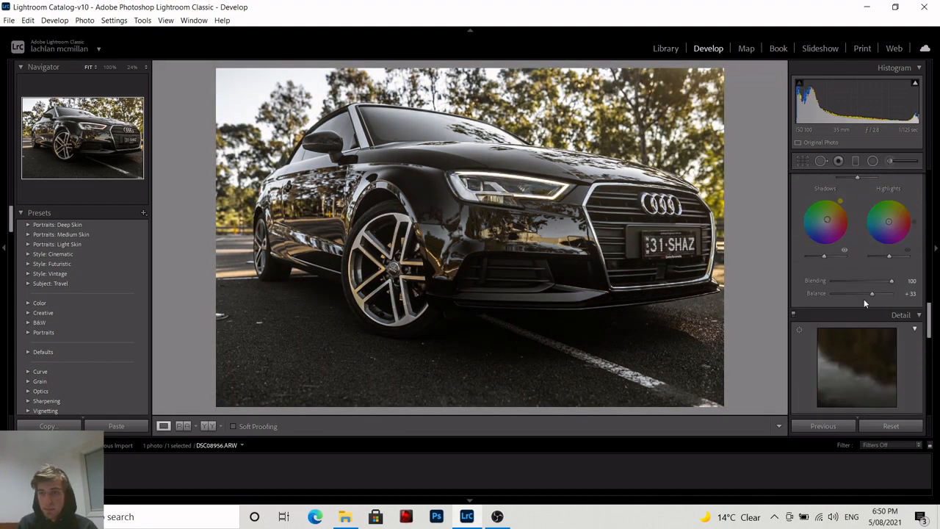
scroll(865, 302, down, 3)
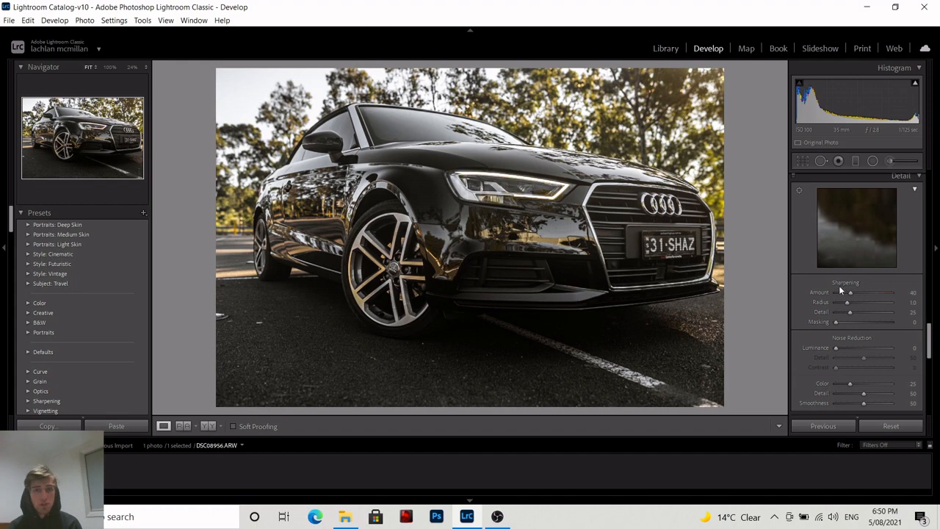
click(501, 318)
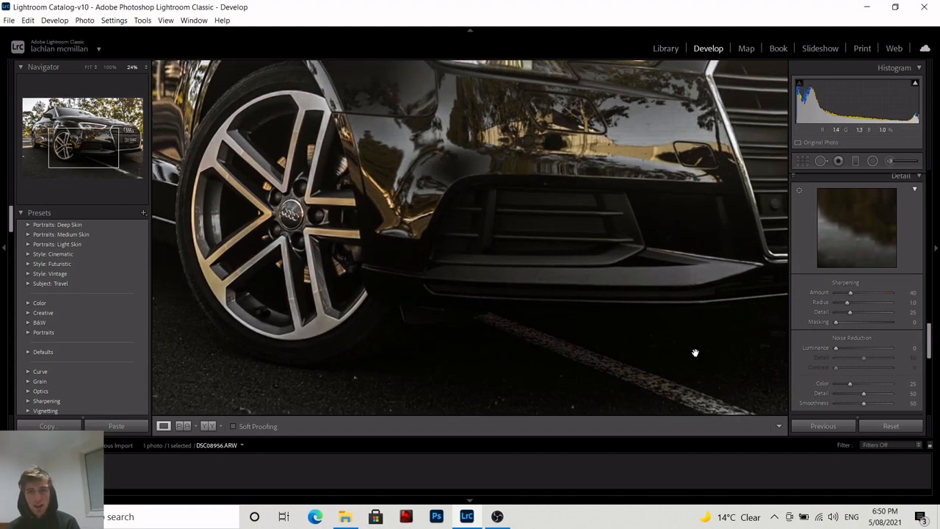
click(587, 344)
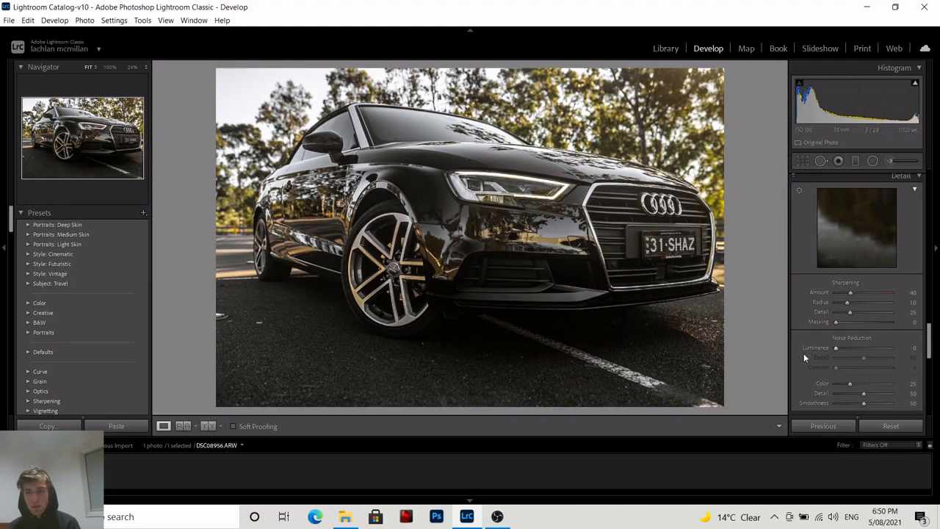
drag(836, 348, 874, 352)
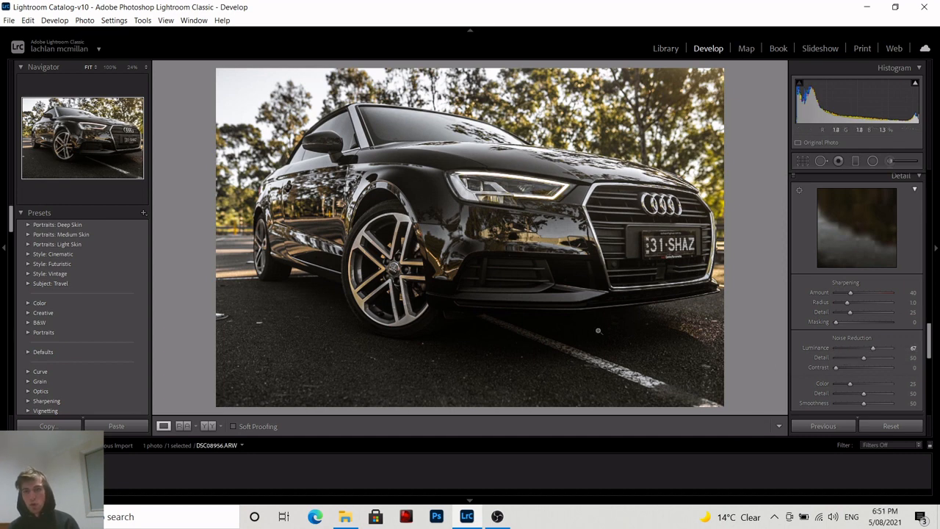
double_click(863, 352)
click(451, 299)
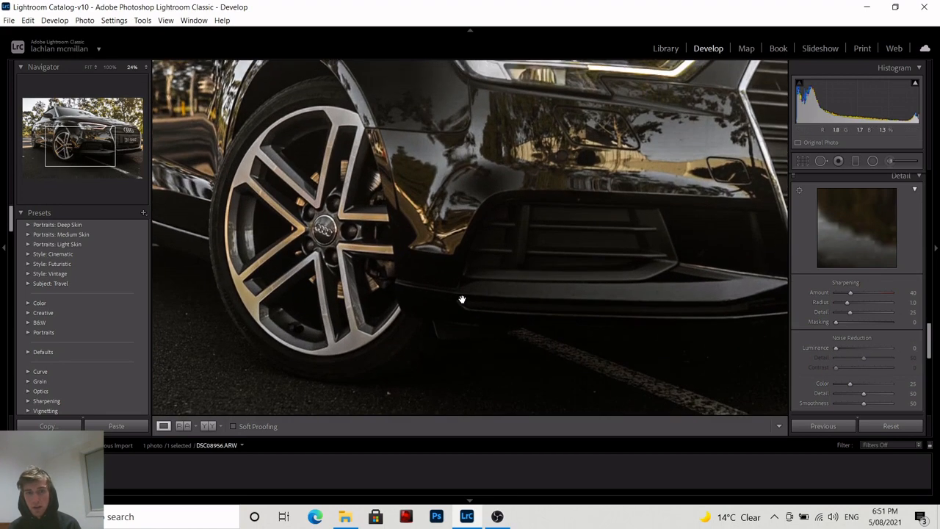
Fit the photo back in view, then set luminance noise reduction to 11 and sharpening amount to 62.
click(476, 304)
drag(840, 347, 844, 350)
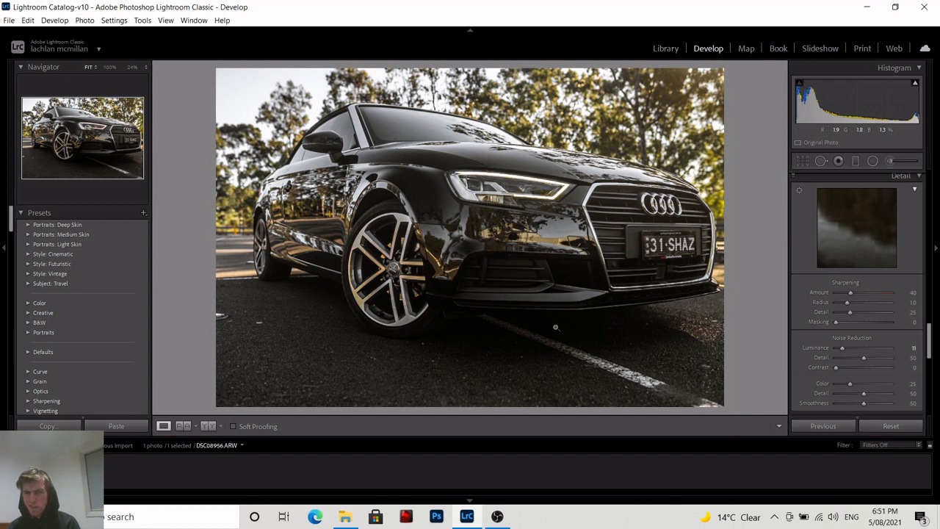
drag(852, 292, 860, 292)
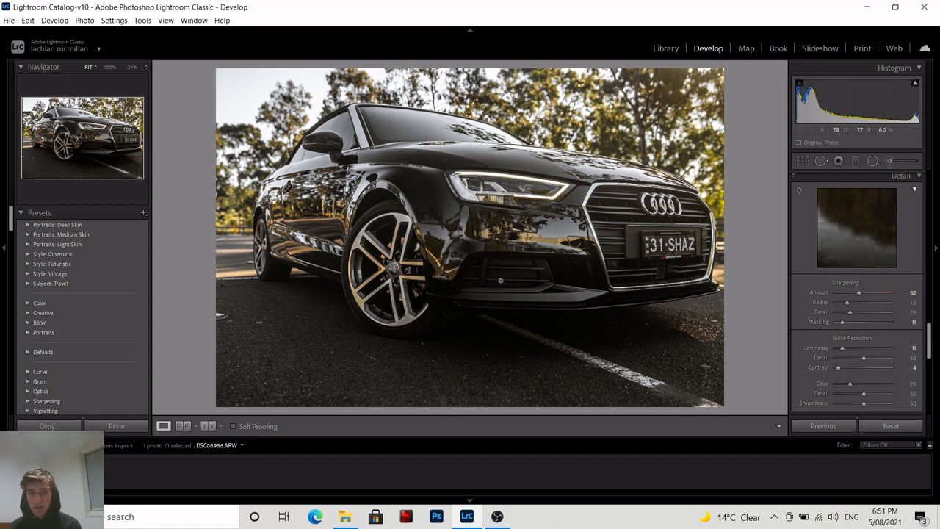
Enable lens profile corrections and lower the lens vignetting amount to 5.
scroll(852, 301, down, 4)
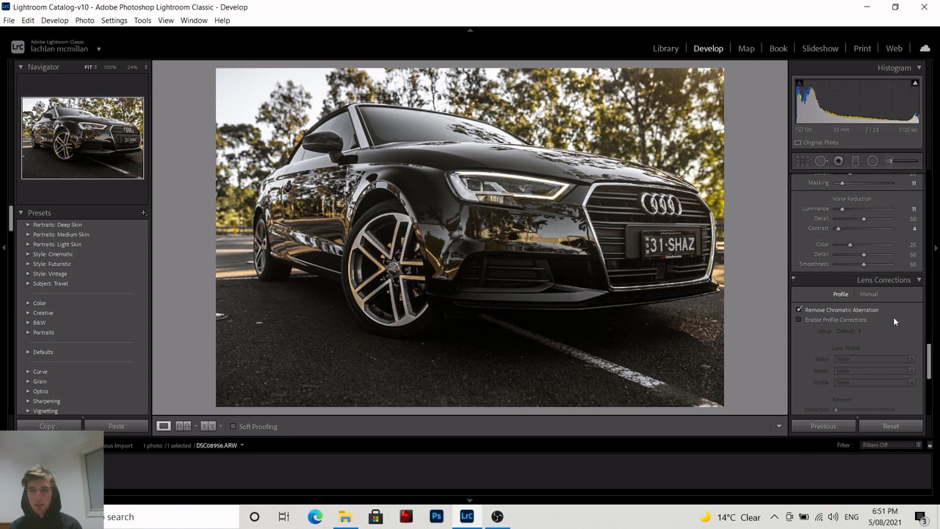
click(856, 319)
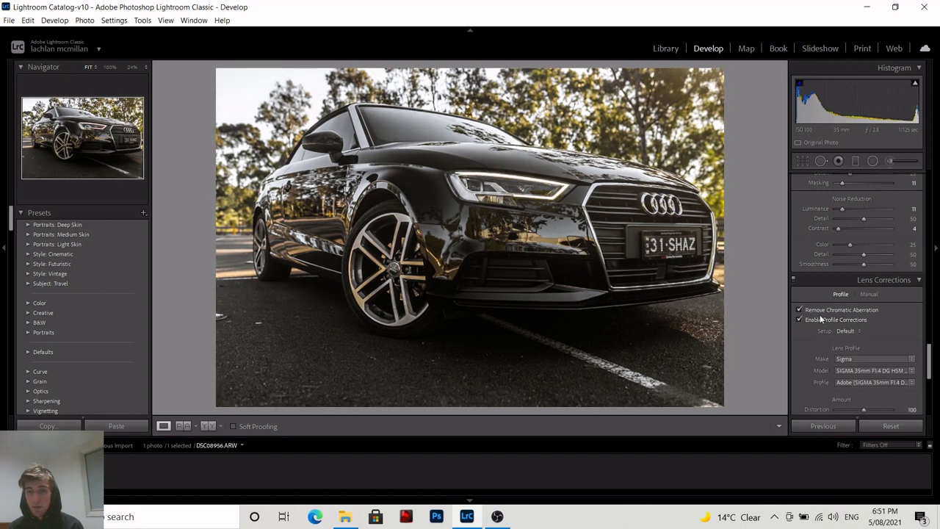
scroll(848, 356, down, 2)
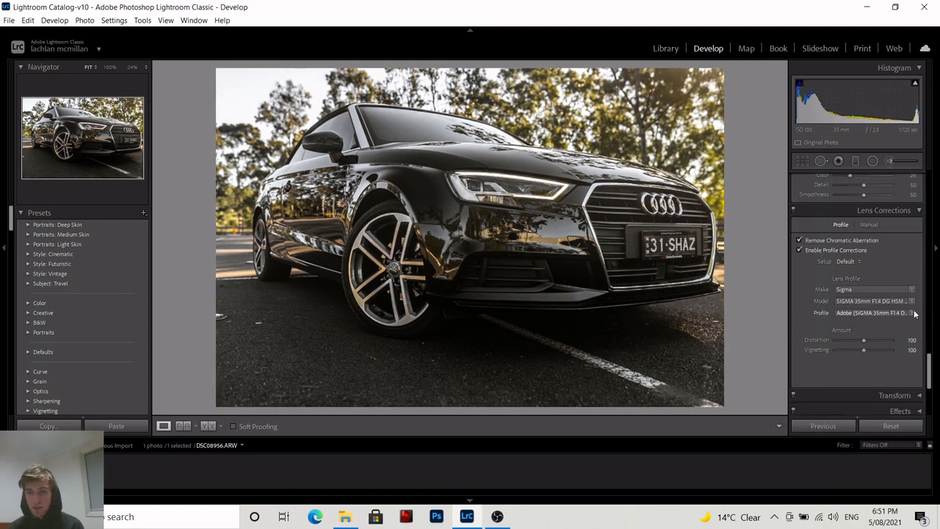
click(828, 250)
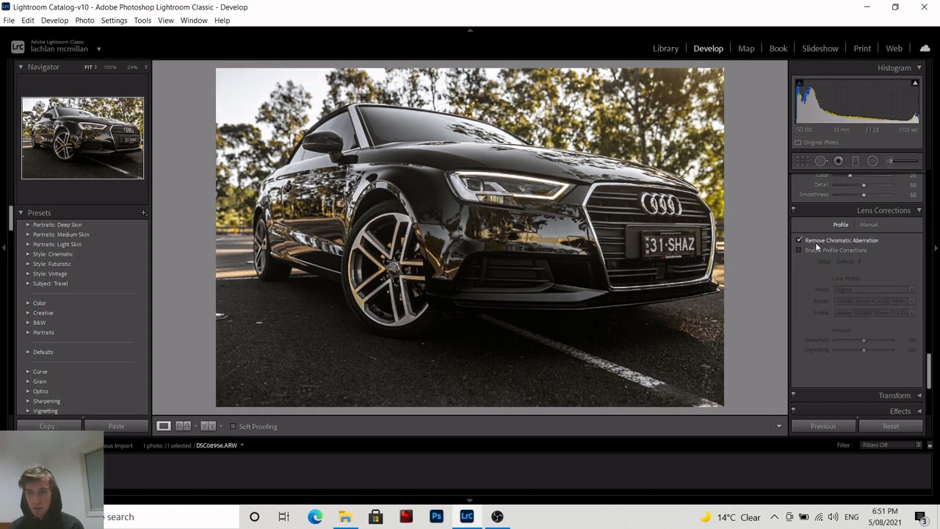
click(820, 250)
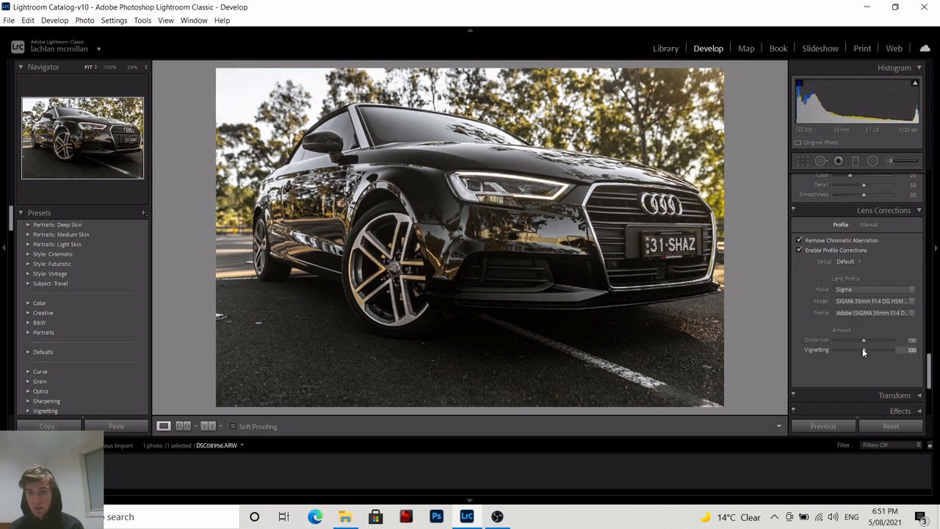
drag(863, 350, 836, 351)
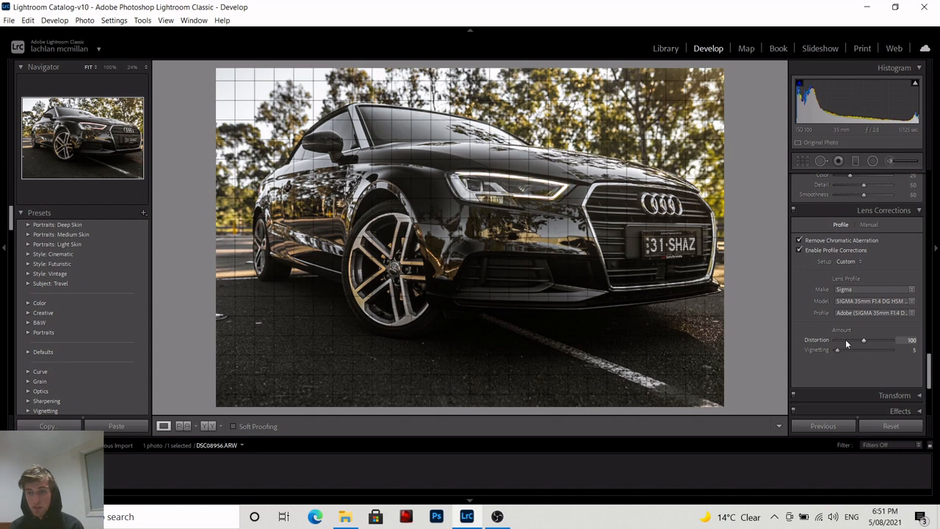
Try blue primary hue −100 and saturation +100 in Calibration, resetting each afterwards to 0.
scroll(848, 347, down, 4)
scroll(885, 343, down, 1)
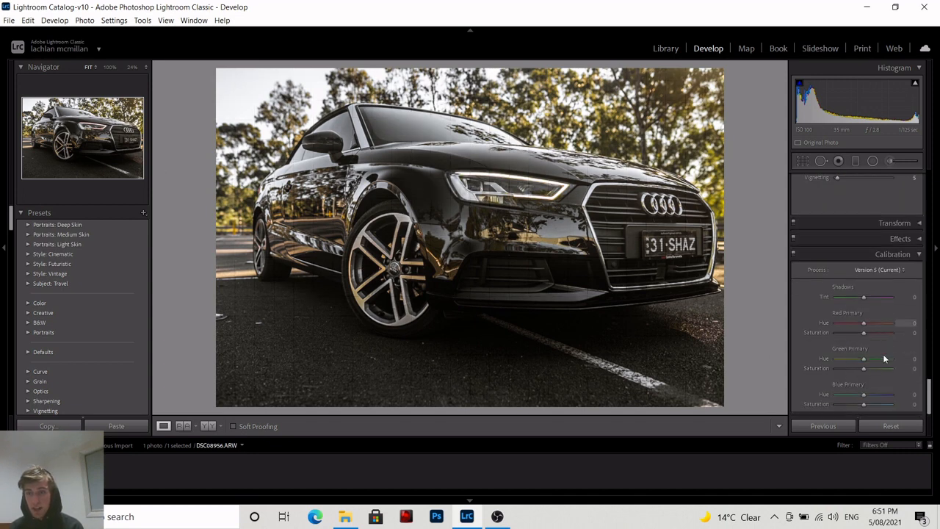
drag(864, 394, 836, 395)
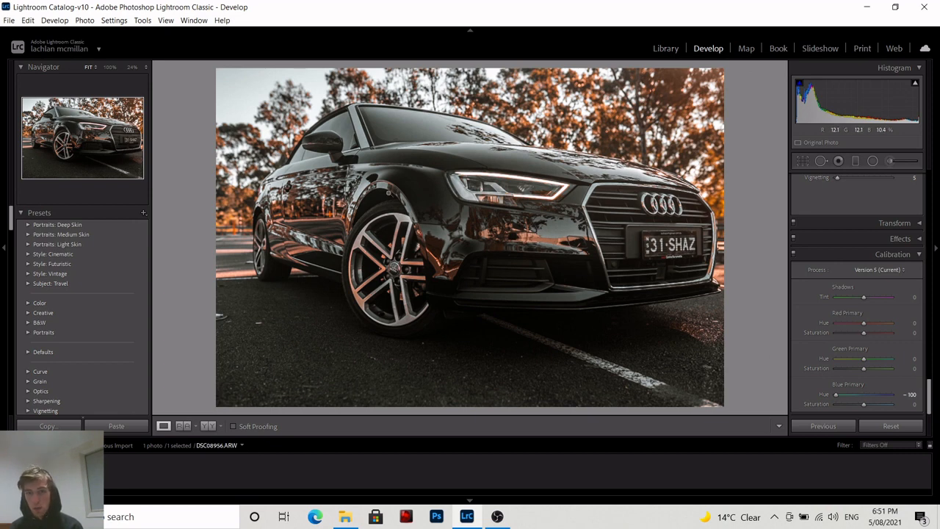
double_click(834, 394)
drag(865, 404, 899, 406)
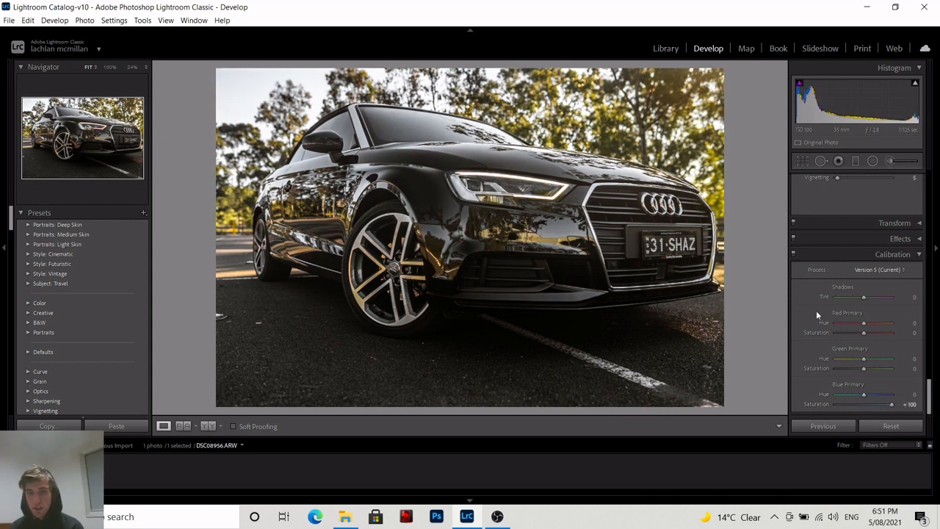
double_click(891, 404)
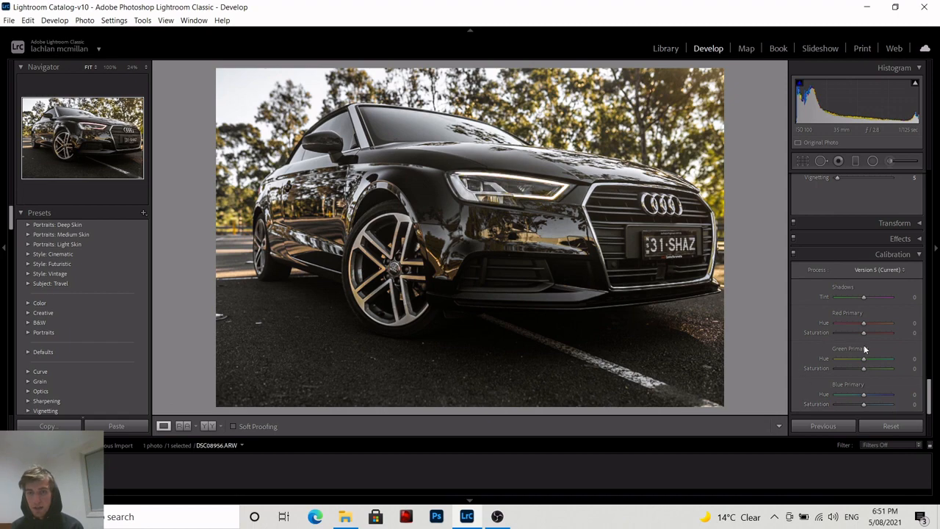
Draw a graduated filter diagonally over the upper-left trees and reposition it, checking coverage with the mask overlay.
click(457, 177)
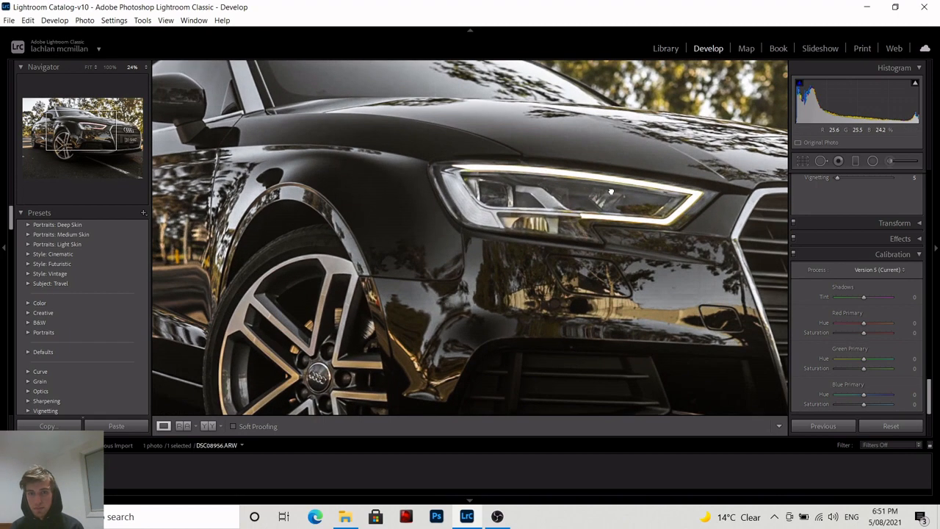
click(610, 191)
scroll(867, 298, up, 15)
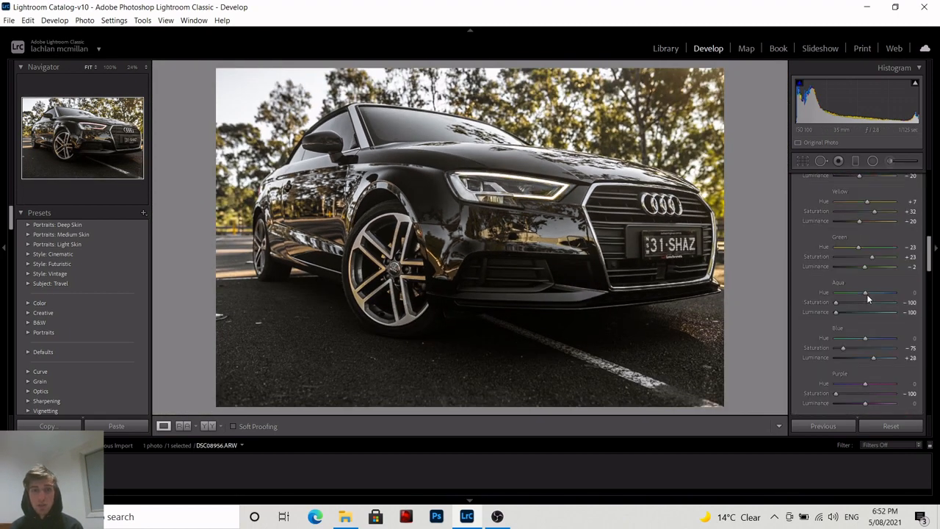
scroll(866, 294, up, 5)
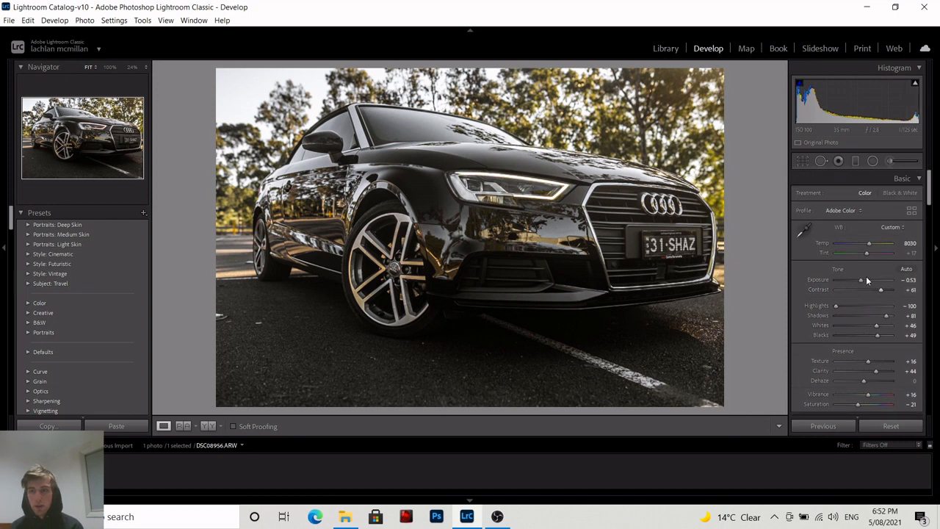
click(855, 161)
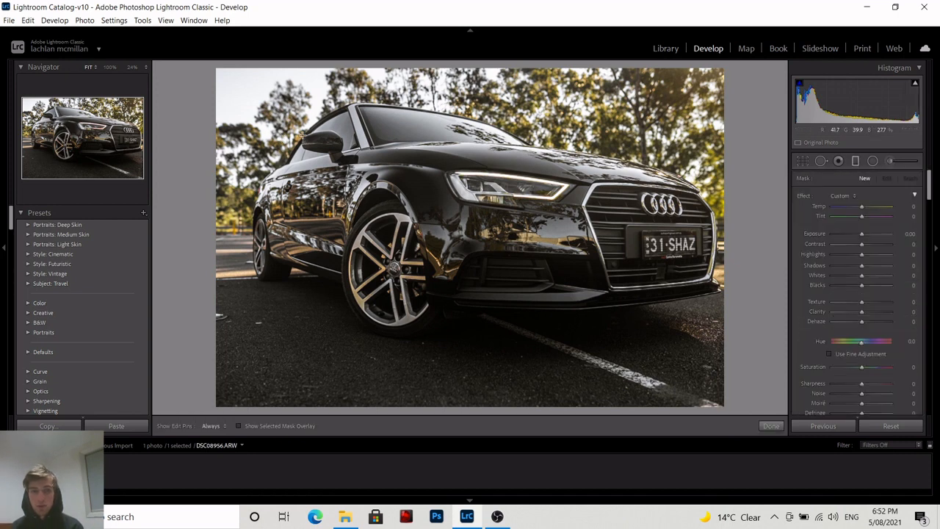
drag(302, 139, 350, 171)
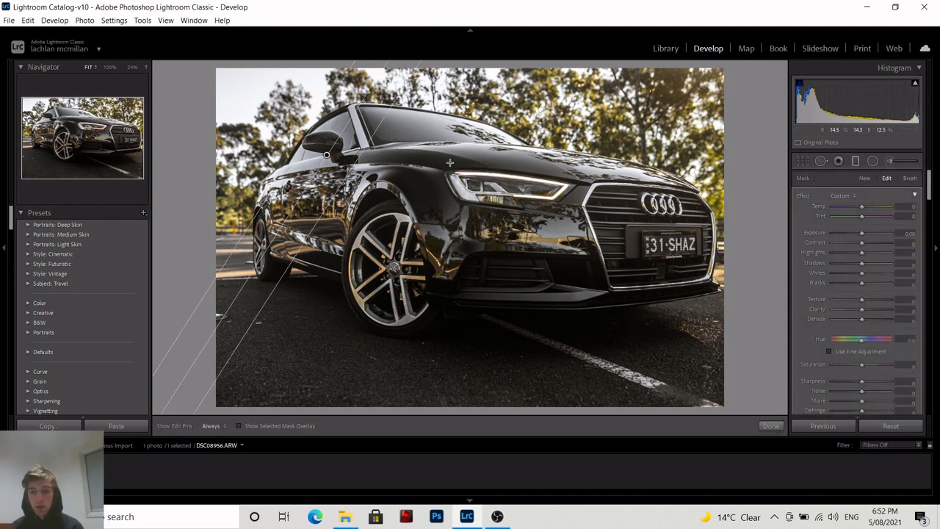
key(o)
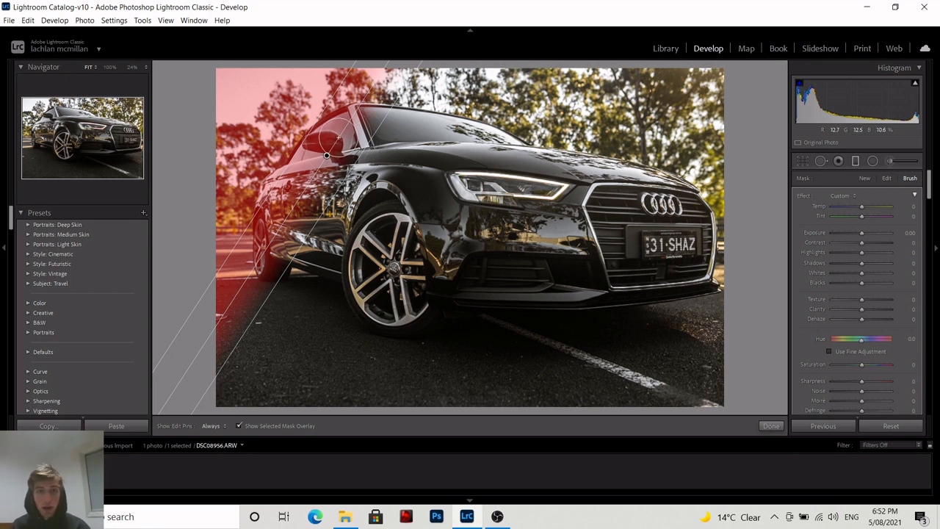
key(alt)
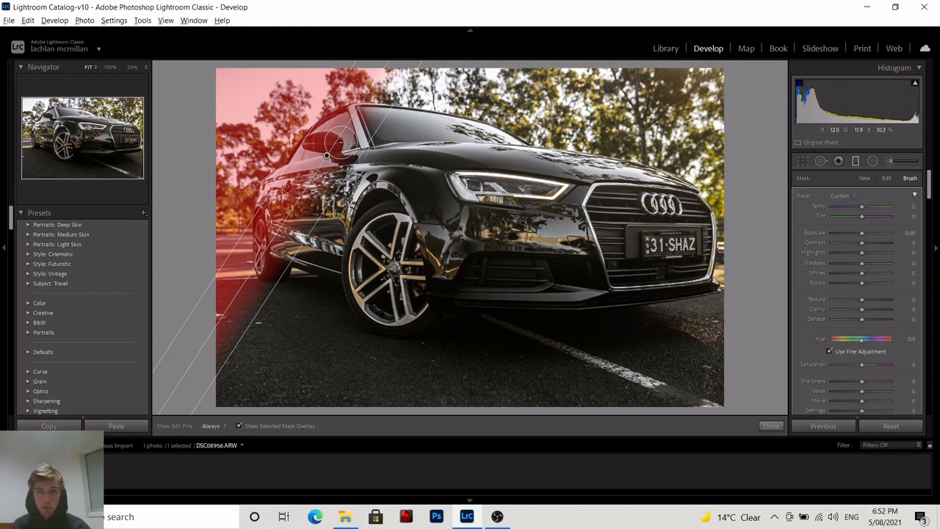
mouse_move(334, 142)
mouse_down()
mouse_move(343, 121)
mouse_move(316, 143)
mouse_move(314, 170)
mouse_move(269, 261)
mouse_move(266, 236)
mouse_move(282, 193)
mouse_move(334, 131)
mouse_move(283, 203)
mouse_move(279, 226)
mouse_up()
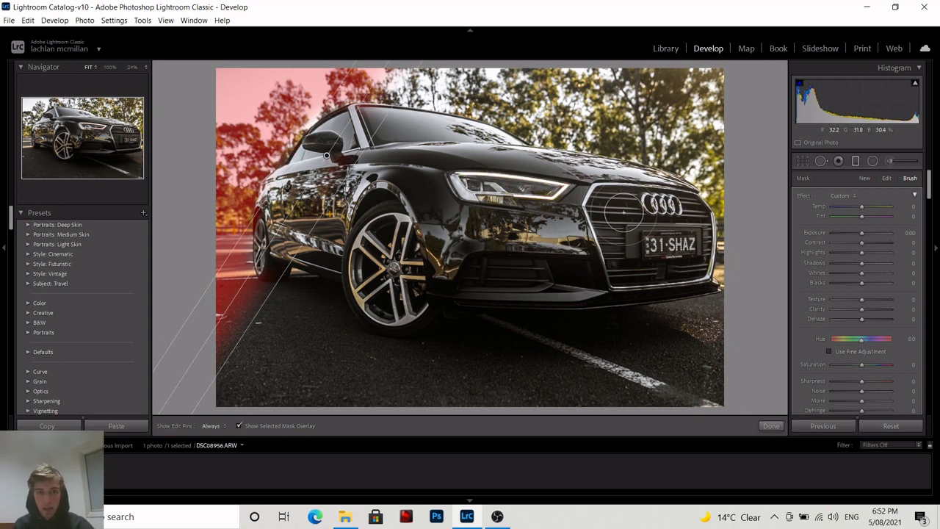
key(o)
Set the graduated filter's exposure to −0.20, highlights to −100 and shadows to −11, then finish the filter.
click(887, 178)
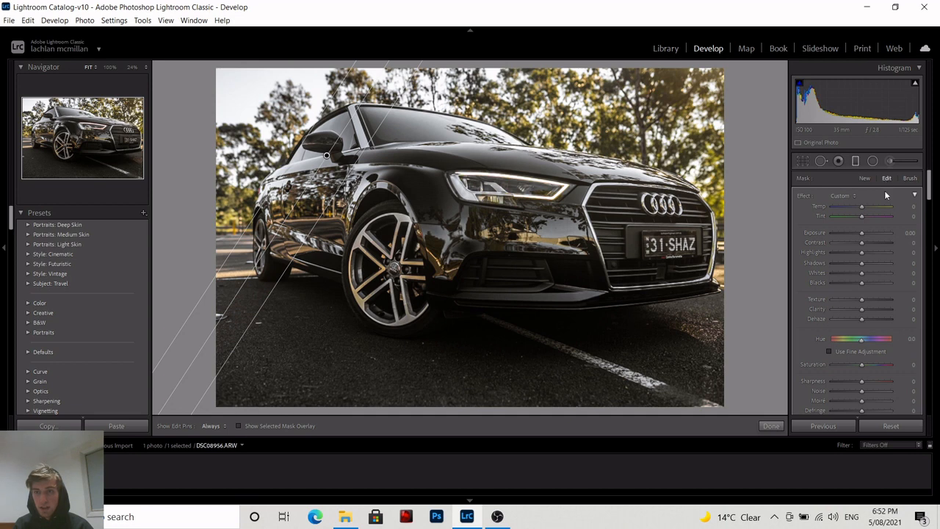
drag(861, 232, 860, 265)
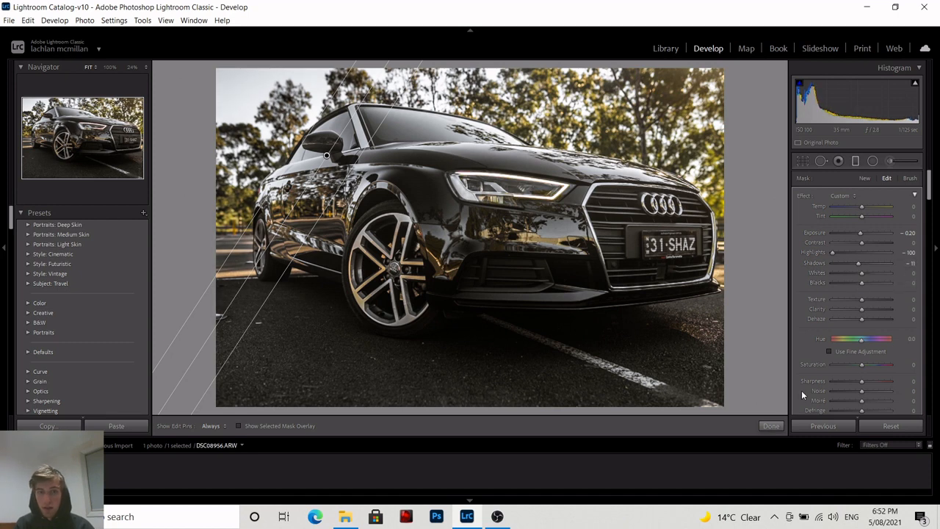
click(866, 309)
click(771, 426)
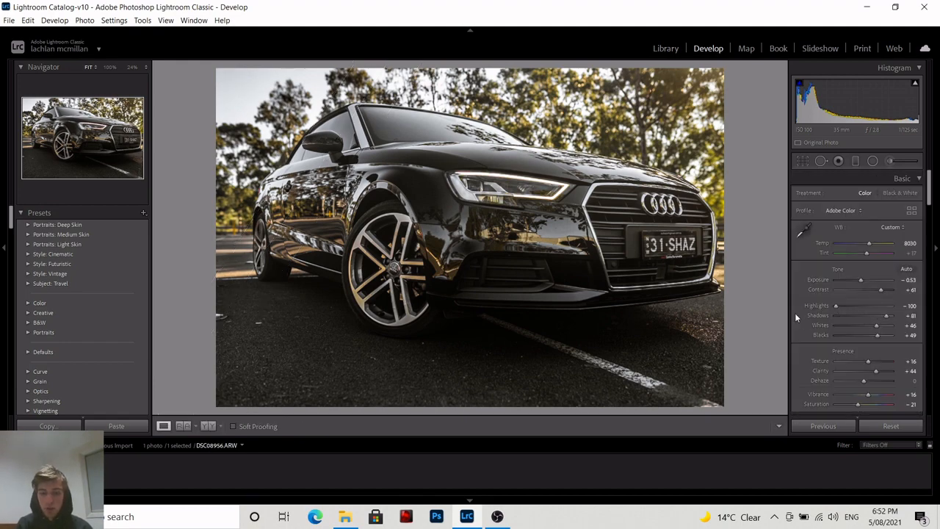
Toggle the before view to compare the edited photo with the original.
key(backslash)
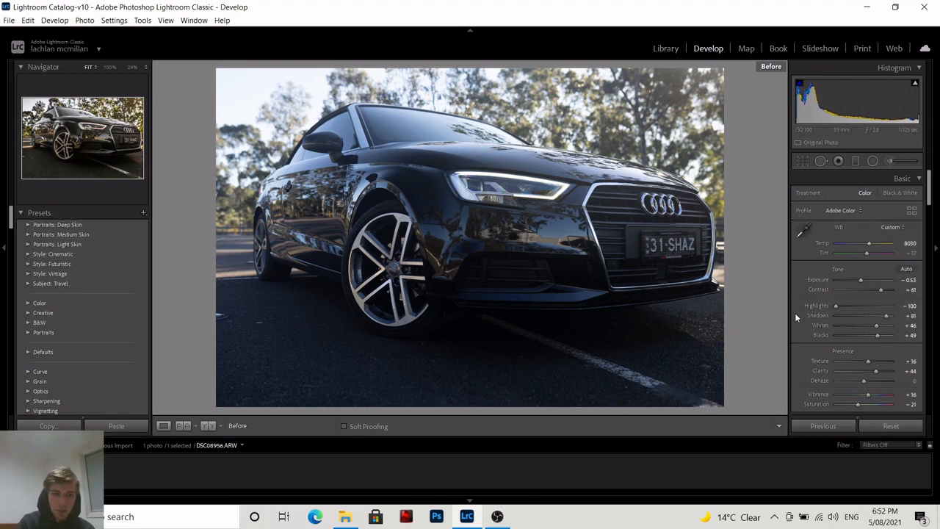
key(backslash)
key(backslash)
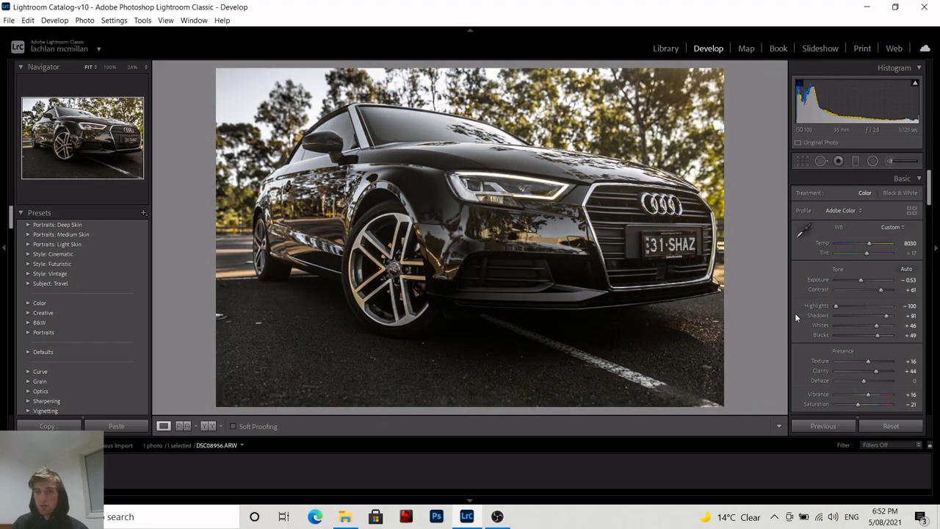
scroll(861, 244, down, 5)
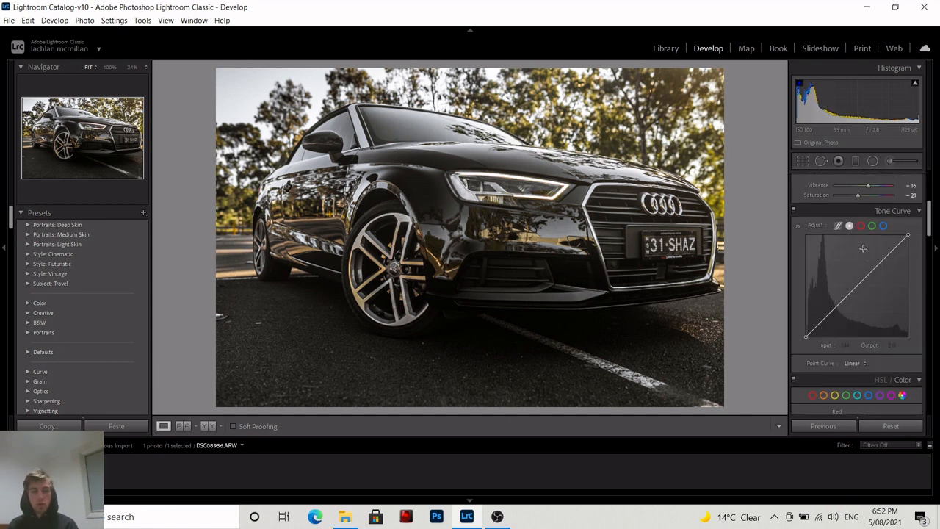